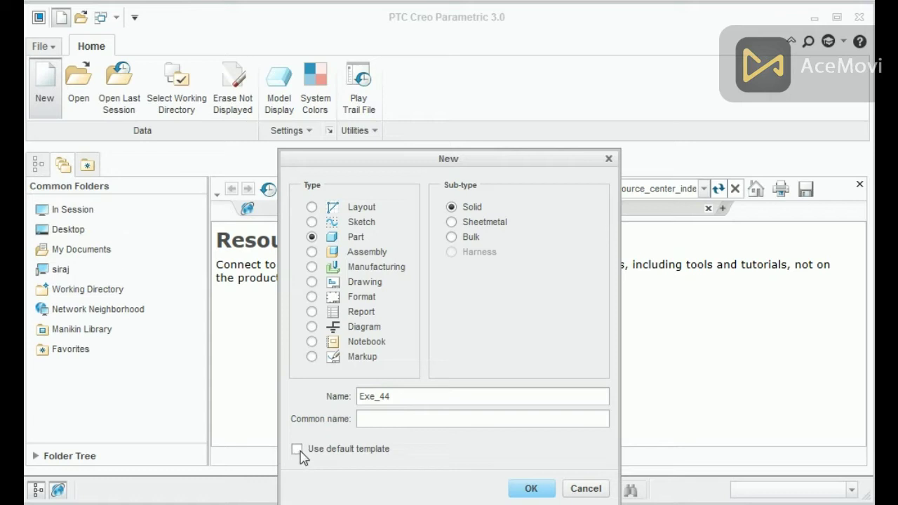
Create the solid part Exe_44 with the mmns_part_solid template instead of the default one.
{"action": "left_click", "coordinate": [532, 489]}
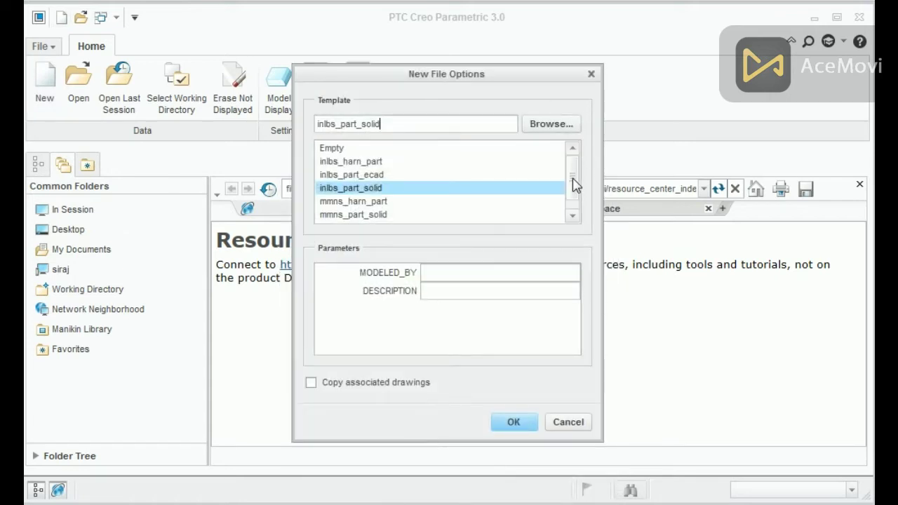
{"action": "scroll", "coordinate": [571, 205], "scroll_direction": "down", "scroll_amount": 1}
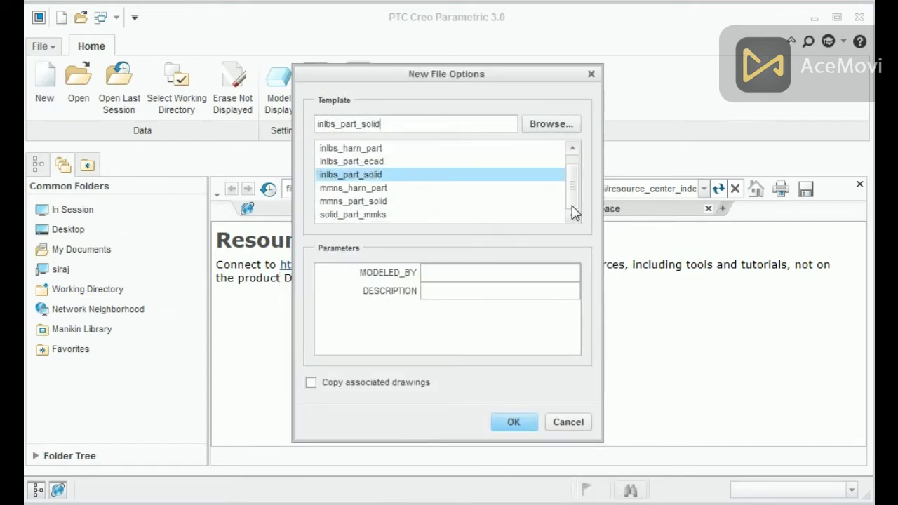
{"action": "left_click", "coordinate": [374, 202]}
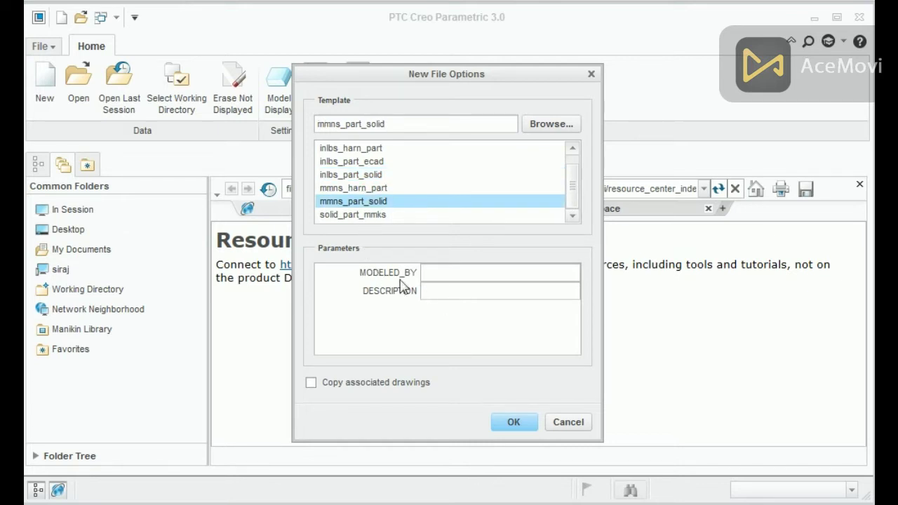
{"action": "left_click", "coordinate": [520, 424]}
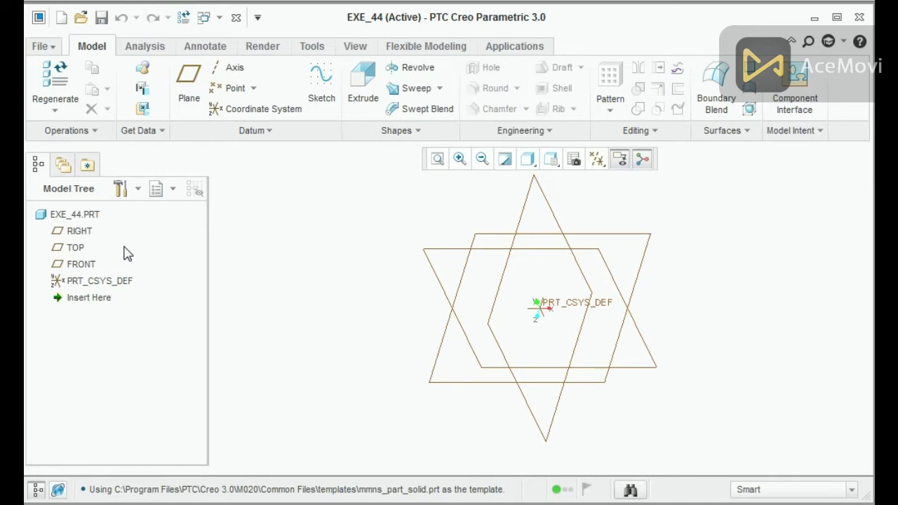
Start a sketch on the FRONT plane and orient the view parallel to the sketching plane.
{"action": "left_click", "coordinate": [81, 266]}
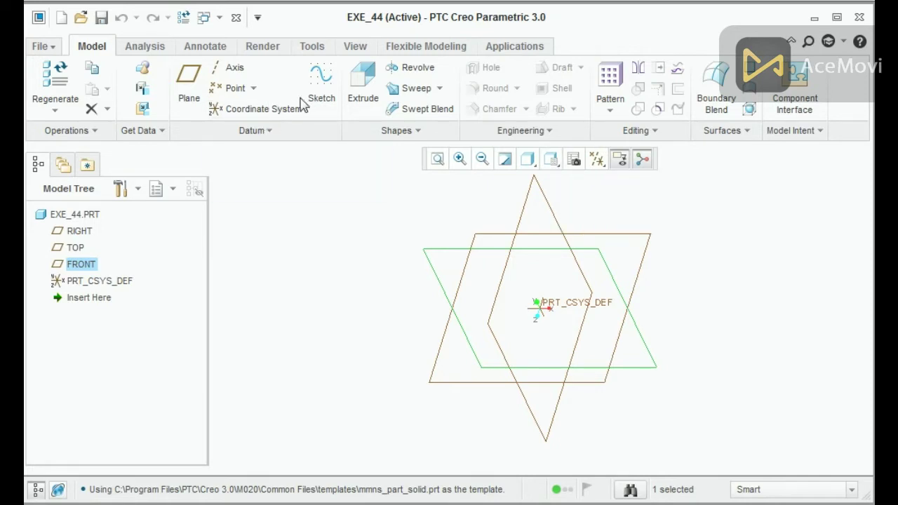
{"action": "left_click", "coordinate": [321, 89]}
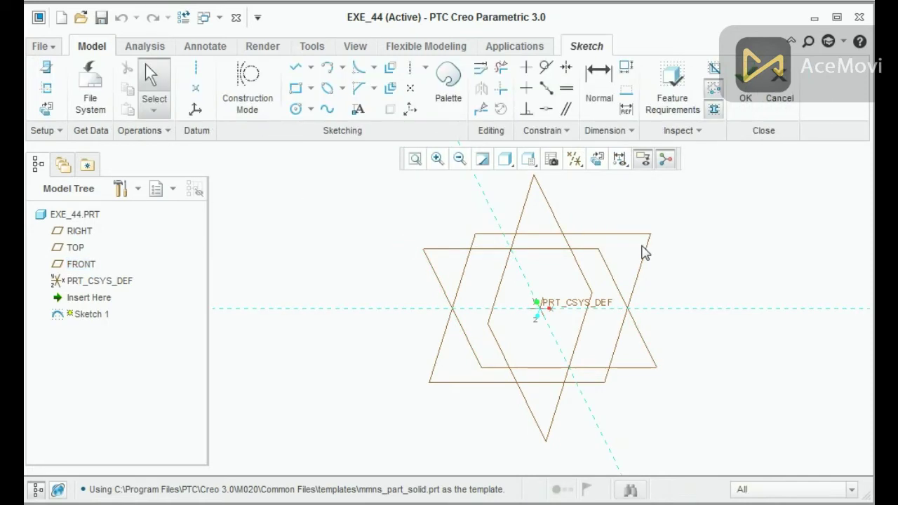
{"action": "left_click", "coordinate": [599, 163]}
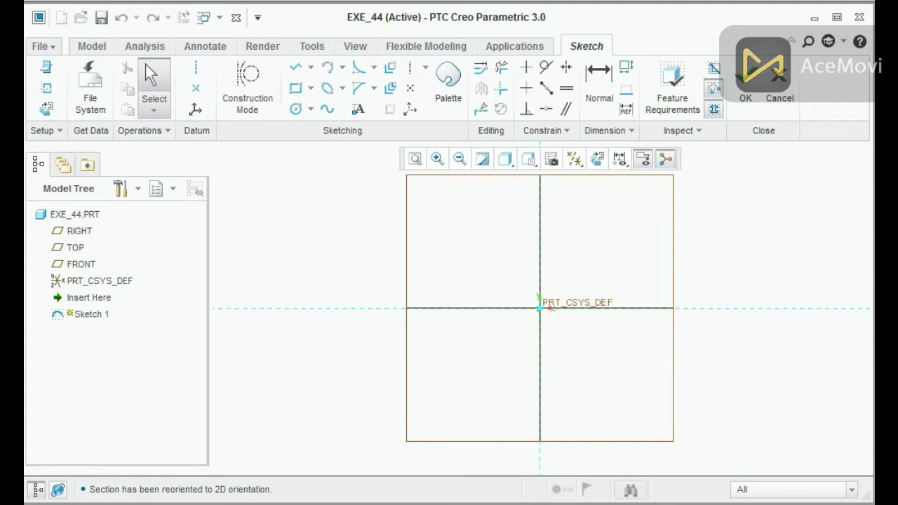
Sketch a circle centred on the origin, set its diameter to 44 mm and finish the sketch.
{"action": "key", "text": "alt+Tab"}
{"action": "left_click", "coordinate": [295, 109]}
{"action": "left_click", "coordinate": [545, 309]}
{"action": "left_click", "coordinate": [500, 300]}
{"action": "middle_click", "coordinate": [490, 263]}
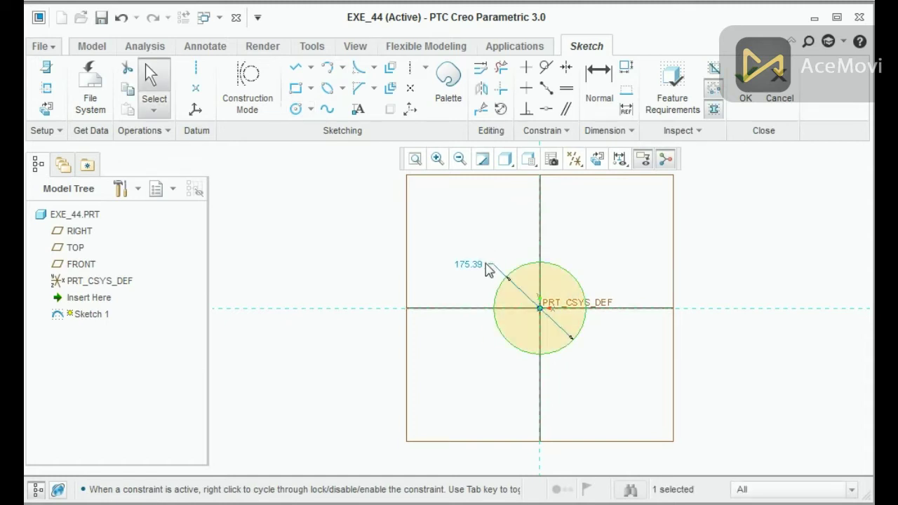
{"action": "double_click", "coordinate": [477, 269]}
{"action": "type", "text": "44"}
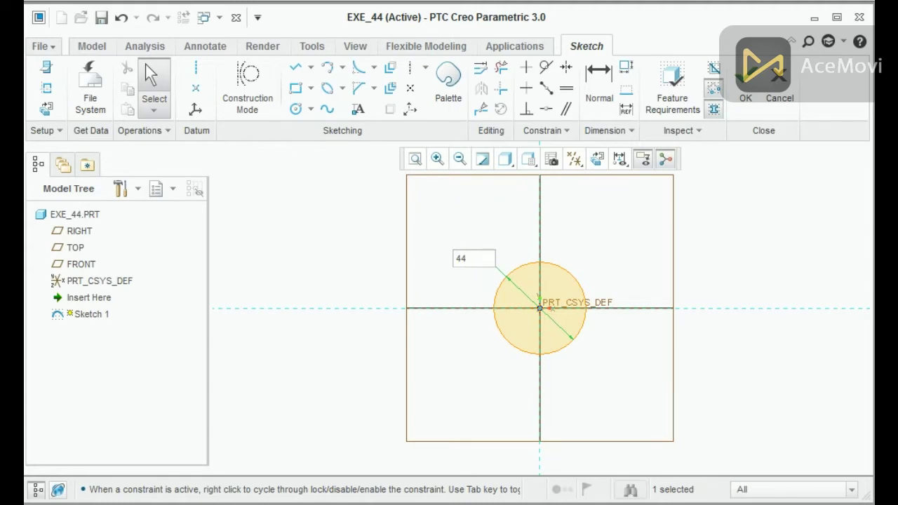
{"action": "key", "text": "Return"}
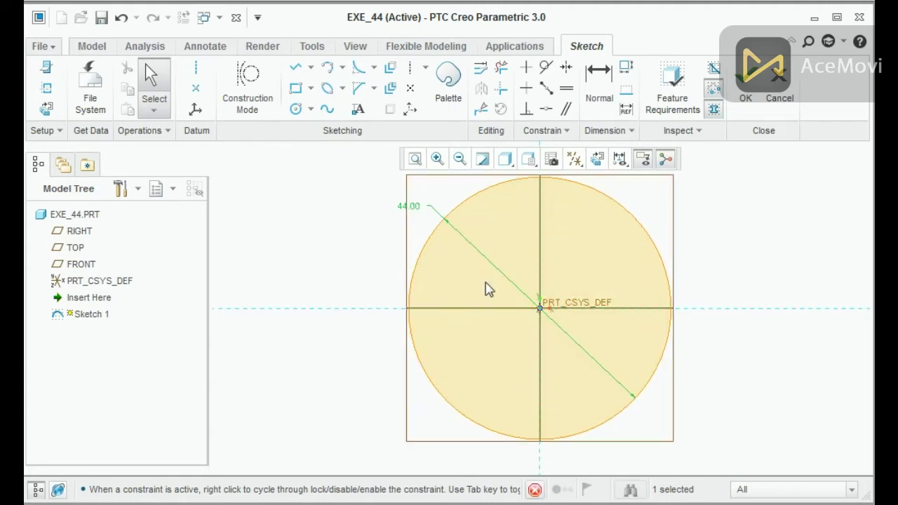
{"action": "scroll", "coordinate": [463, 405], "scroll_direction": "down", "scroll_amount": 2}
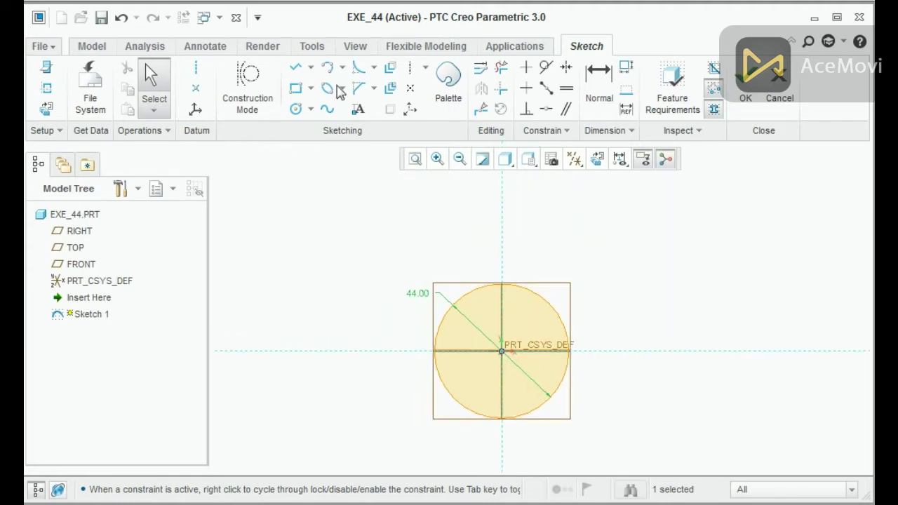
{"action": "scroll", "coordinate": [338, 89], "scroll_direction": "up", "scroll_amount": 1}
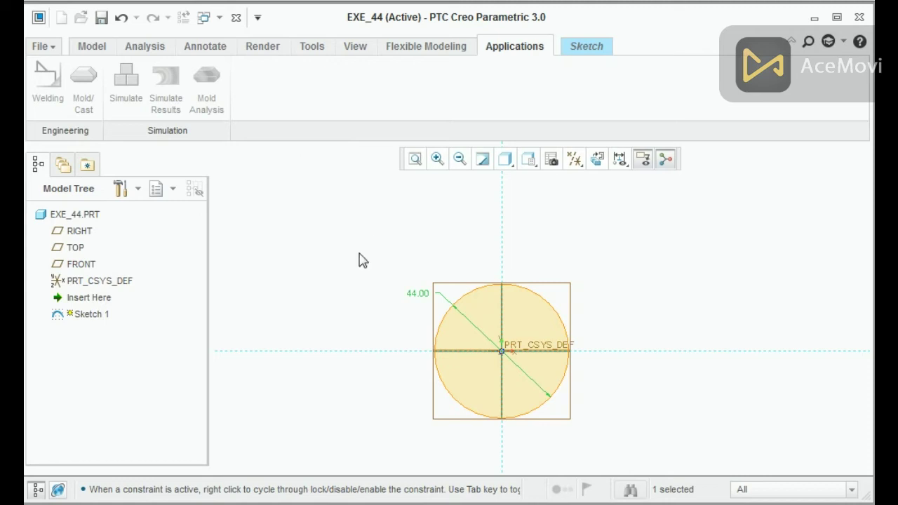
{"action": "left_click", "coordinate": [587, 46]}
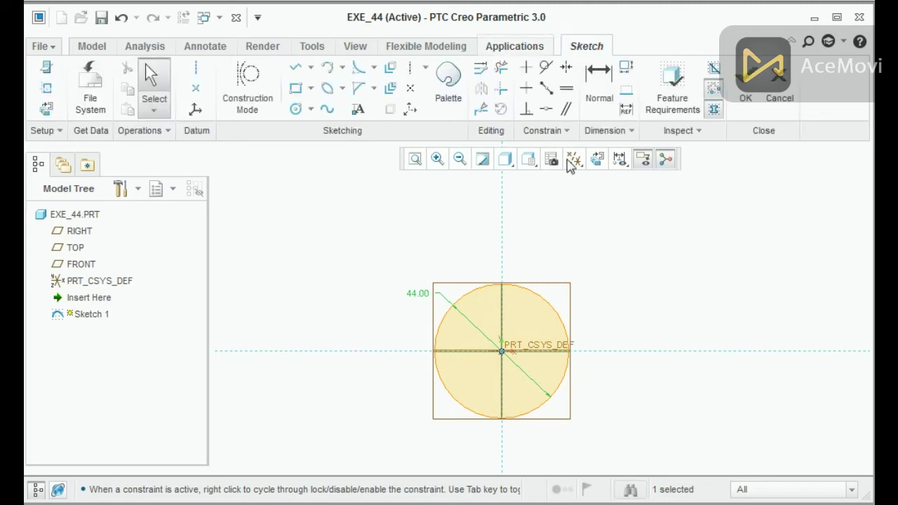
{"action": "left_click", "coordinate": [745, 98]}
Extrude the circle 250 mm to the rear side of the FRONT plane as a solid shaft.
{"action": "scroll", "coordinate": [527, 307], "scroll_direction": "down", "scroll_amount": 2}
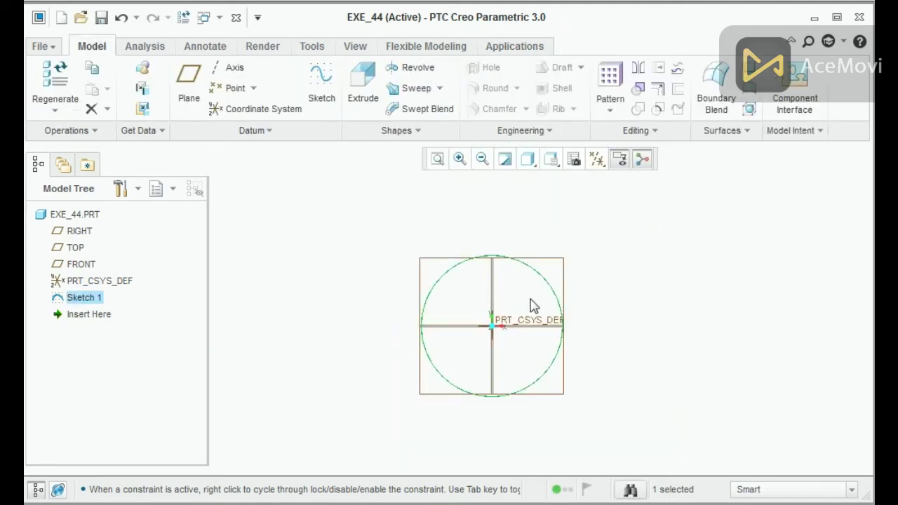
{"action": "middle_click_drag", "start_coordinate": [535, 307], "coordinate": [545, 299]}
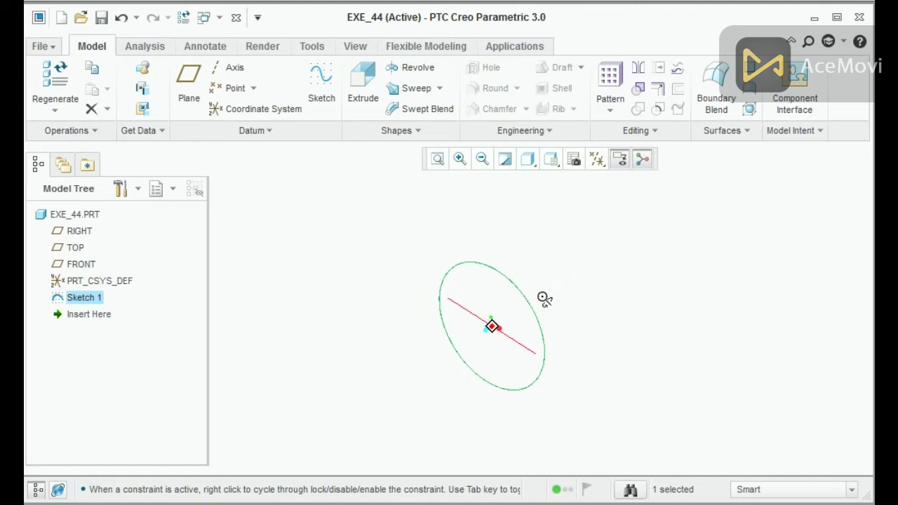
{"action": "left_click", "coordinate": [363, 87]}
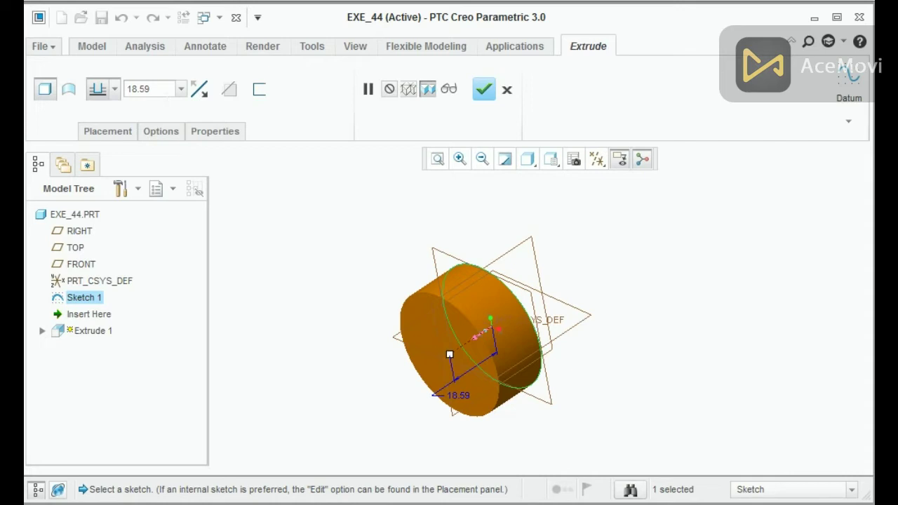
{"action": "left_click_drag", "start_coordinate": [456, 358], "coordinate": [701, 188]}
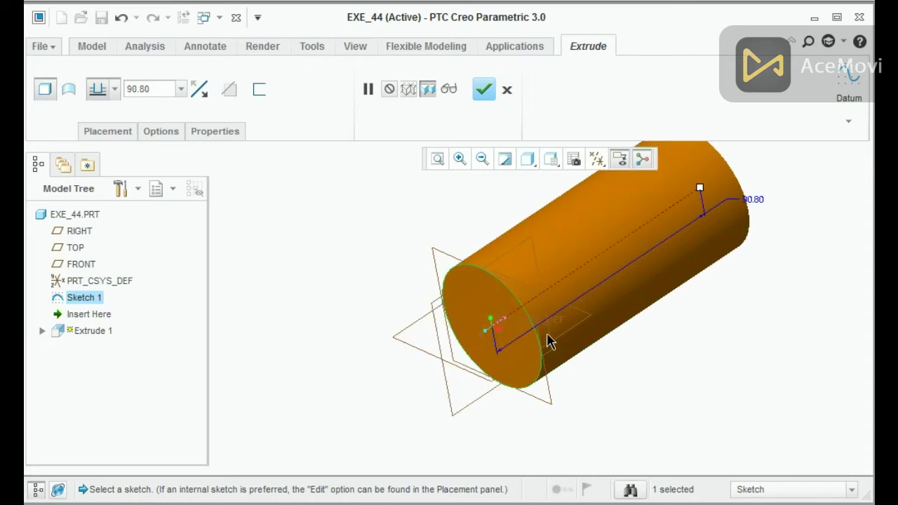
{"action": "scroll", "coordinate": [544, 347], "scroll_direction": "up", "scroll_amount": 3}
{"action": "left_click_drag", "start_coordinate": [621, 288], "coordinate": [758, 216]}
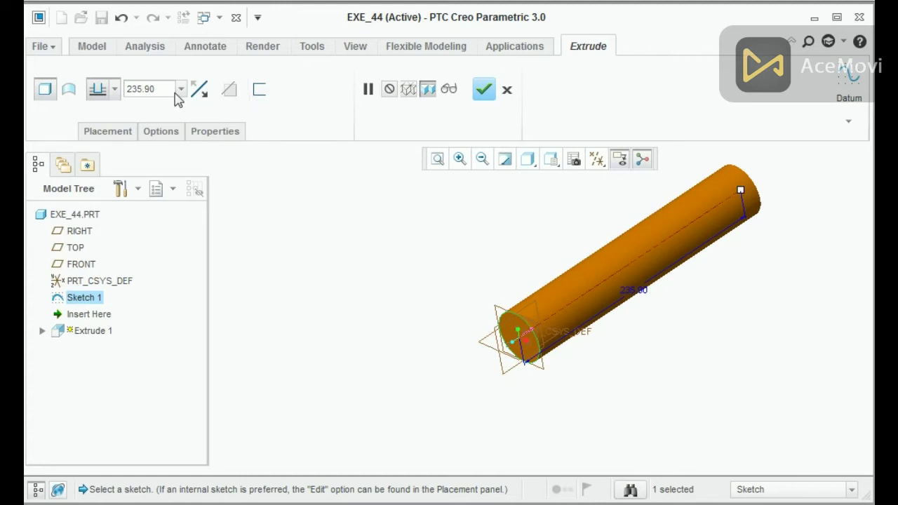
{"action": "double_click", "coordinate": [144, 89]}
{"action": "type", "text": "2"}
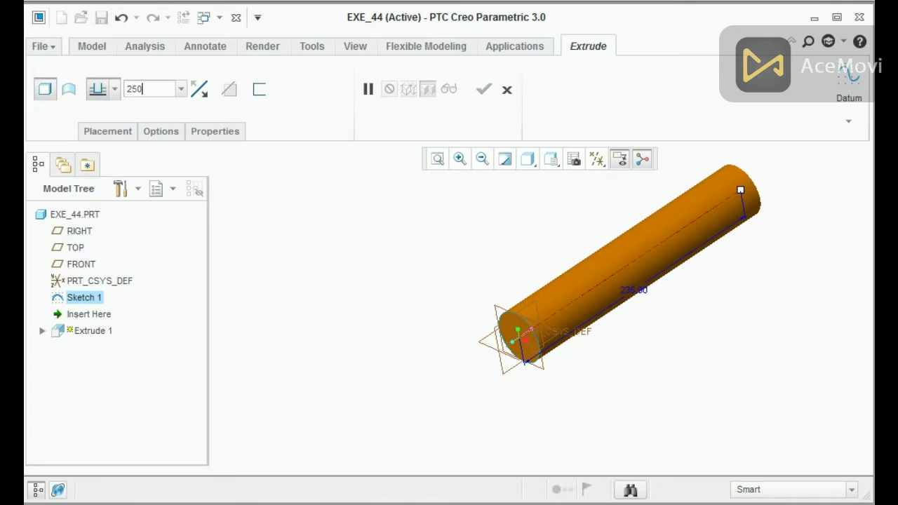
{"action": "type", "text": "50"}
{"action": "key", "text": "Return"}
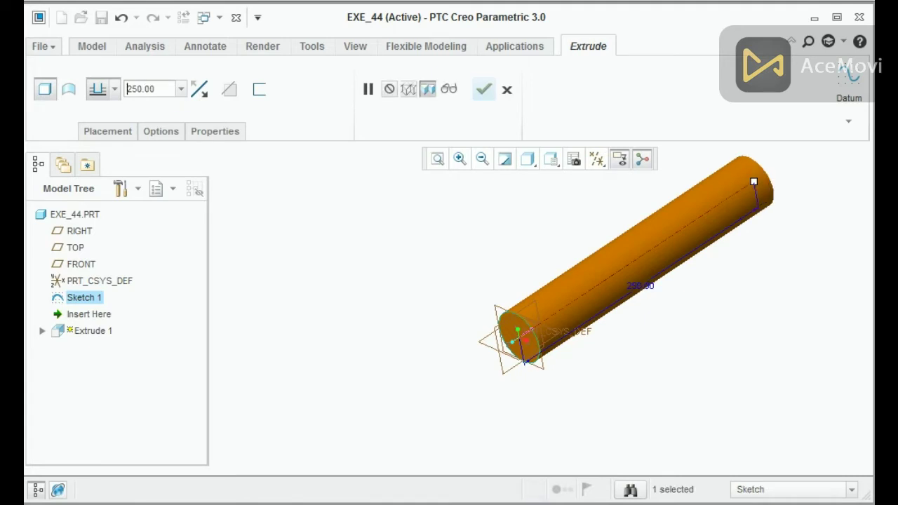
{"action": "left_click", "coordinate": [484, 90]}
{"action": "key", "text": "ctrl+d"}
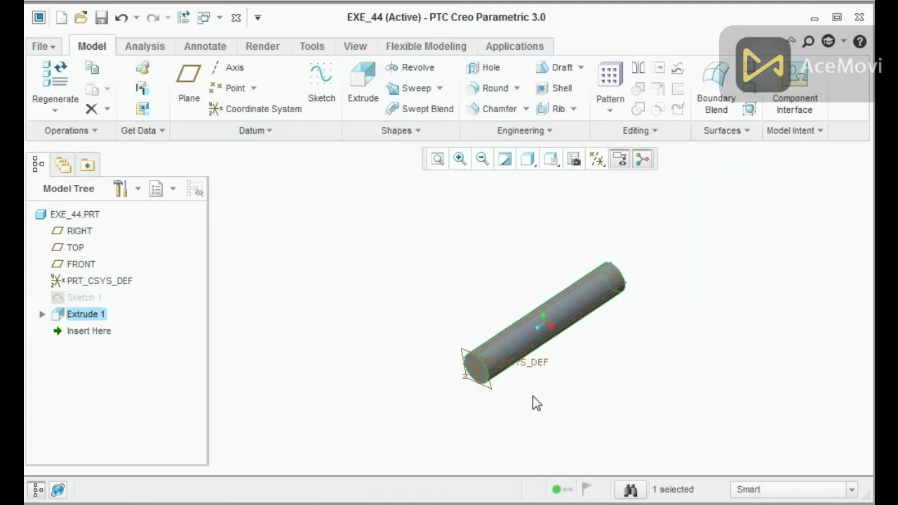
Start a sketch on the RIGHT plane and orient the view parallel to the sketching plane.
{"action": "scroll", "coordinate": [555, 383], "scroll_direction": "up", "scroll_amount": 1}
{"action": "scroll", "coordinate": [539, 382], "scroll_direction": "up", "scroll_amount": 1}
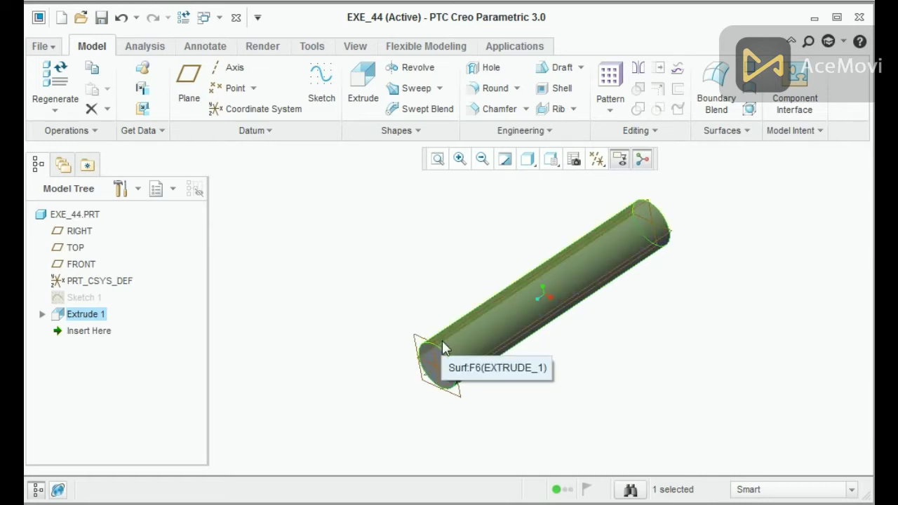
{"action": "scroll", "coordinate": [443, 348], "scroll_direction": "up", "scroll_amount": 5}
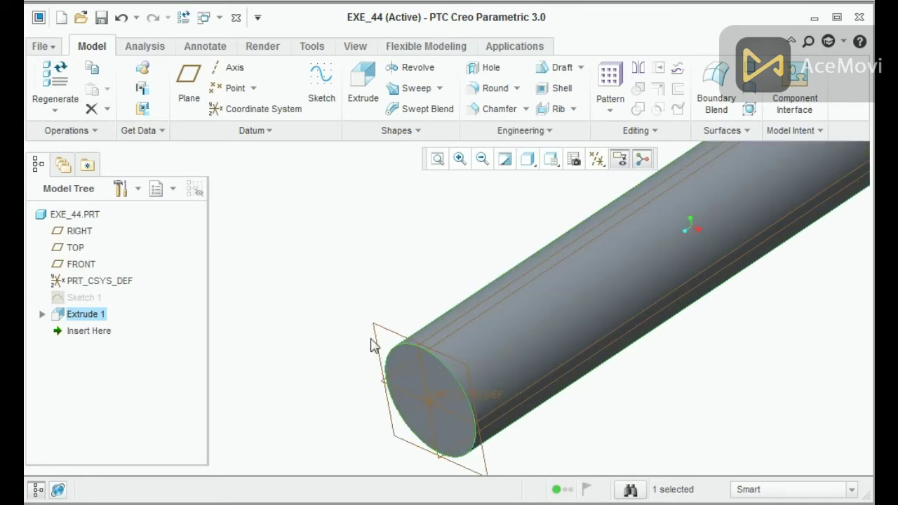
{"action": "left_click", "coordinate": [367, 306]}
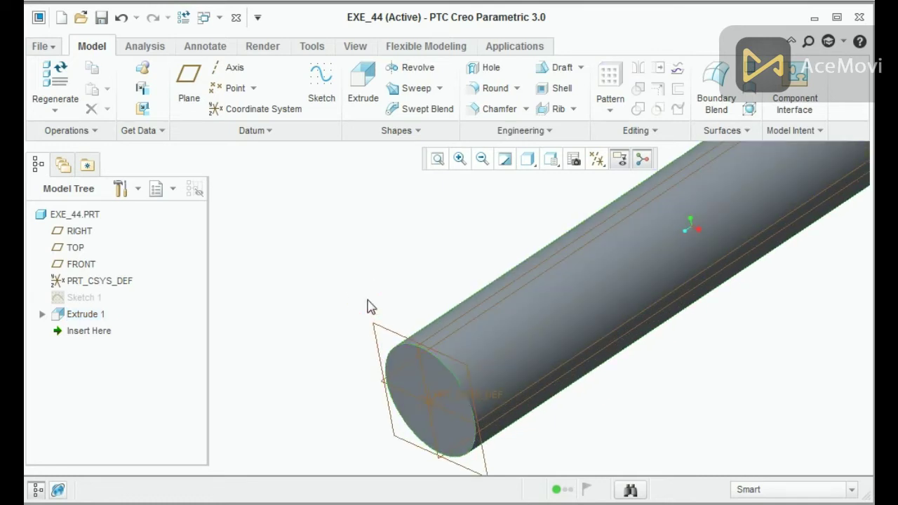
{"action": "left_click", "coordinate": [456, 323]}
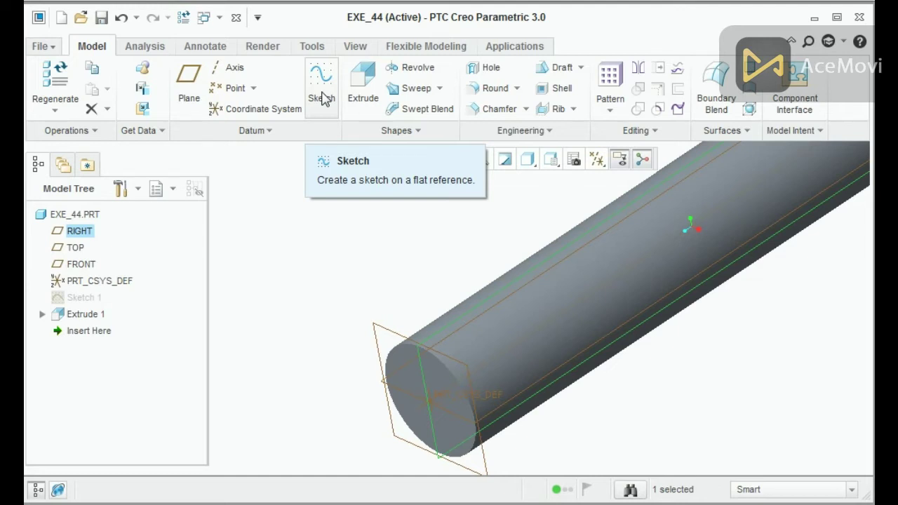
{"action": "left_click", "coordinate": [325, 98]}
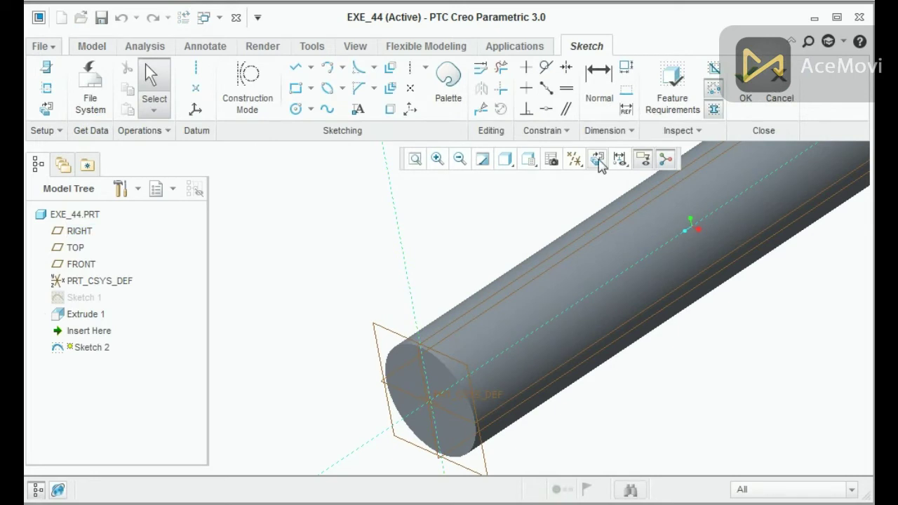
{"action": "left_click", "coordinate": [598, 160]}
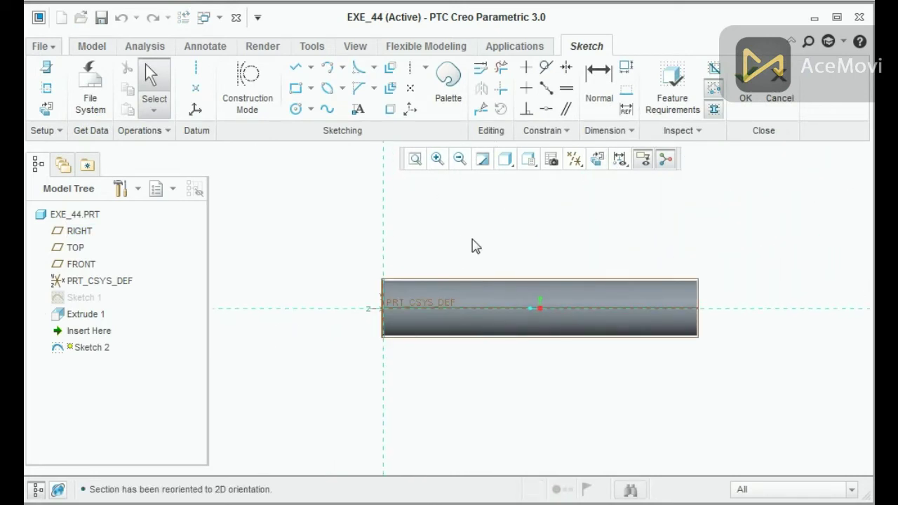
{"action": "scroll", "coordinate": [473, 245], "scroll_direction": "down", "scroll_amount": 1}
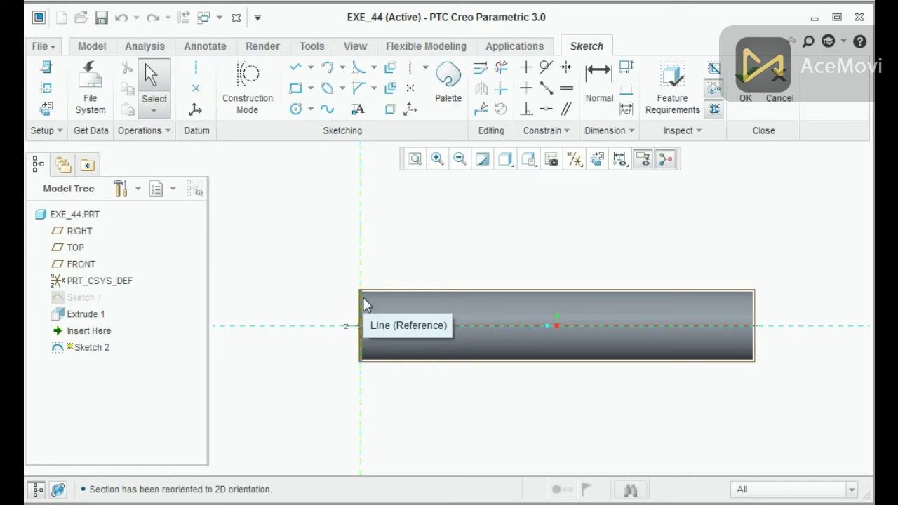
Add the shaft's upper silhouette edge as a sketch reference.
{"action": "left_click", "coordinate": [47, 89]}
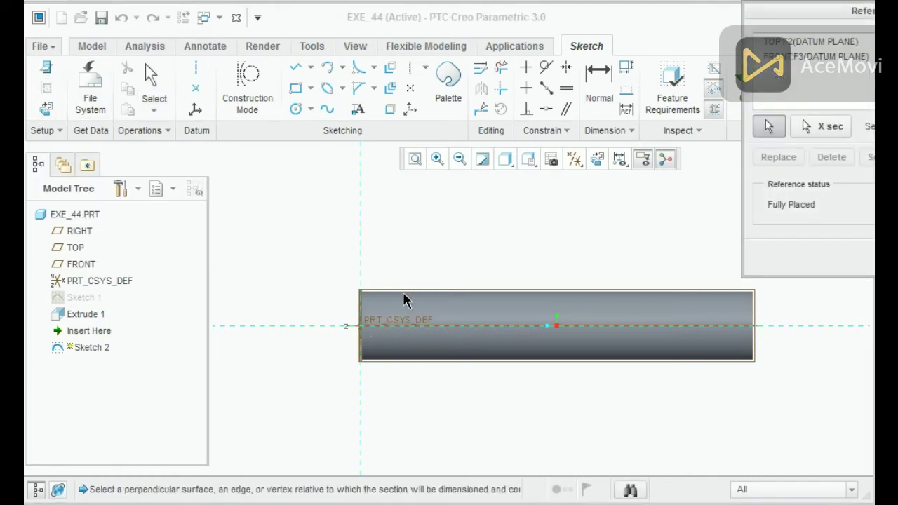
{"action": "left_click", "coordinate": [435, 335]}
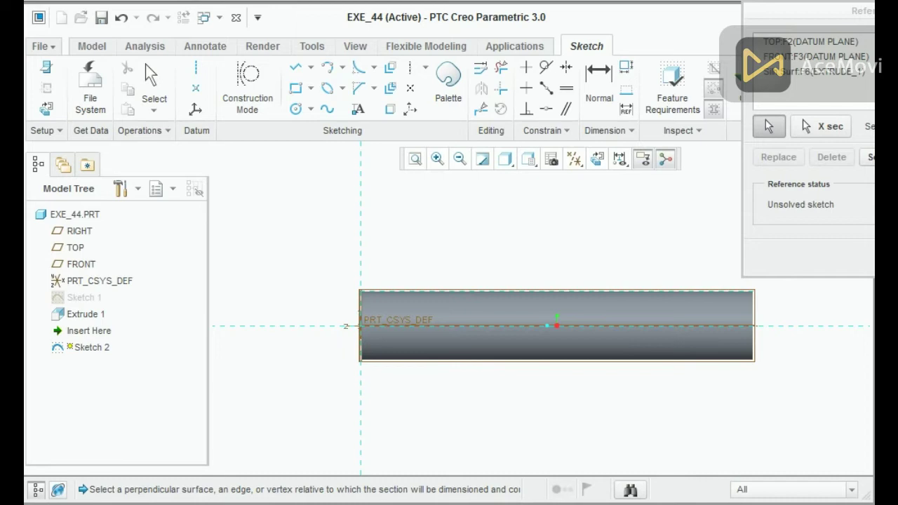
{"action": "middle_click", "coordinate": [742, 261]}
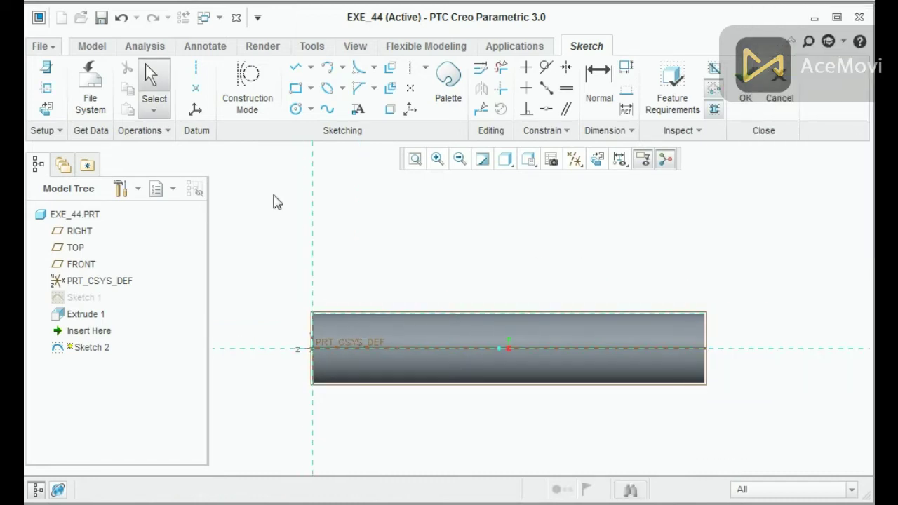
Sketch a narrow rectangle about 31 mm tall on the shaft's upper edge, about 32 mm from the FRONT plane, and move its height dimension clear.
{"action": "left_click", "coordinate": [297, 90]}
{"action": "left_click", "coordinate": [365, 314]}
{"action": "left_click", "coordinate": [377, 267]}
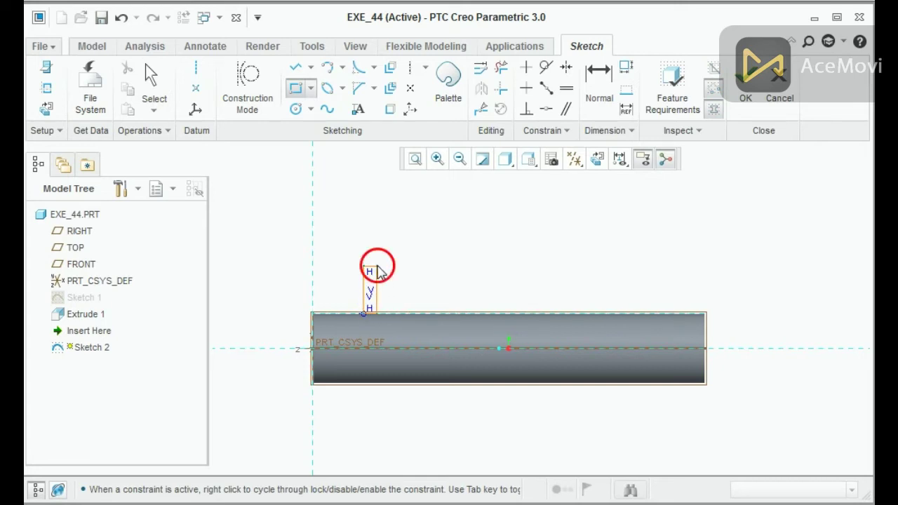
{"action": "middle_click", "coordinate": [433, 287]}
{"action": "scroll", "coordinate": [409, 318], "scroll_direction": "down", "scroll_amount": 1}
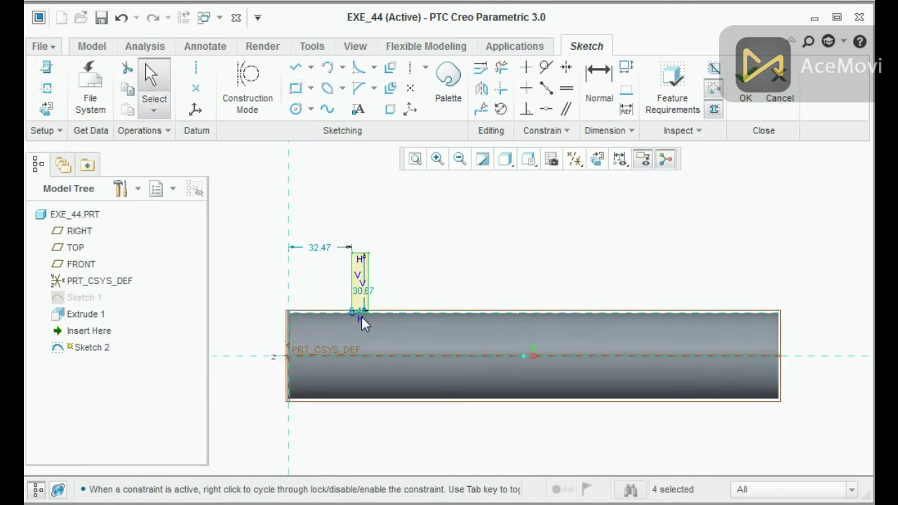
{"action": "left_click_drag", "start_coordinate": [365, 287], "coordinate": [414, 293]}
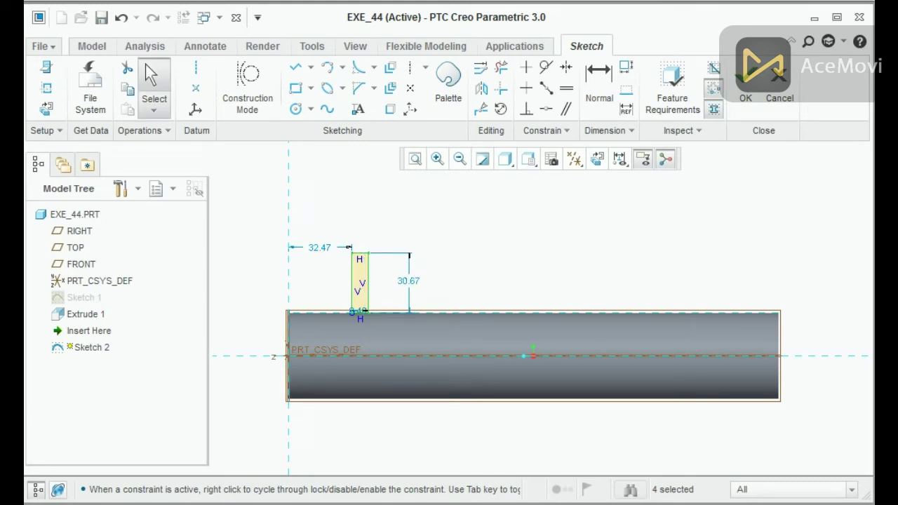
Dimension the rectangle's upper edge from the shaft's axis and set it to 98/2, per the flight diameter in the reference drawing.
{"action": "key", "text": "alt+Tab"}
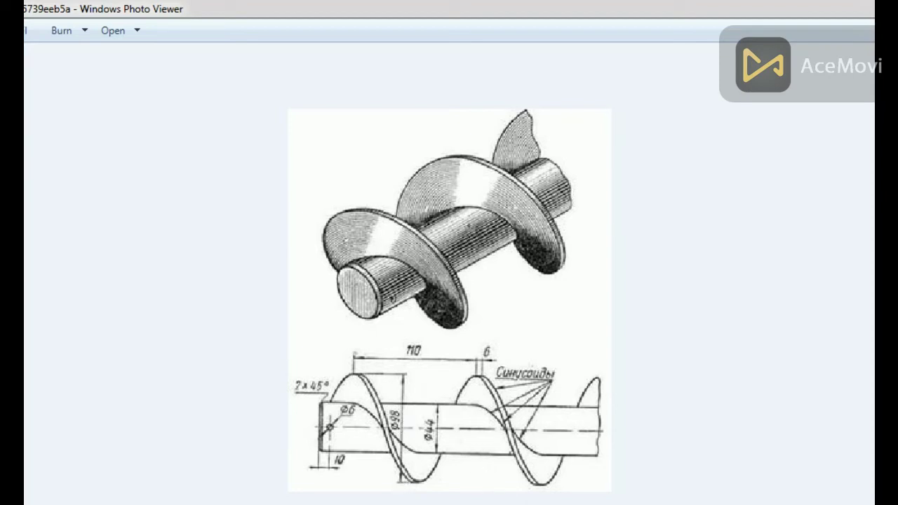
{"action": "key", "text": "alt+Tab"}
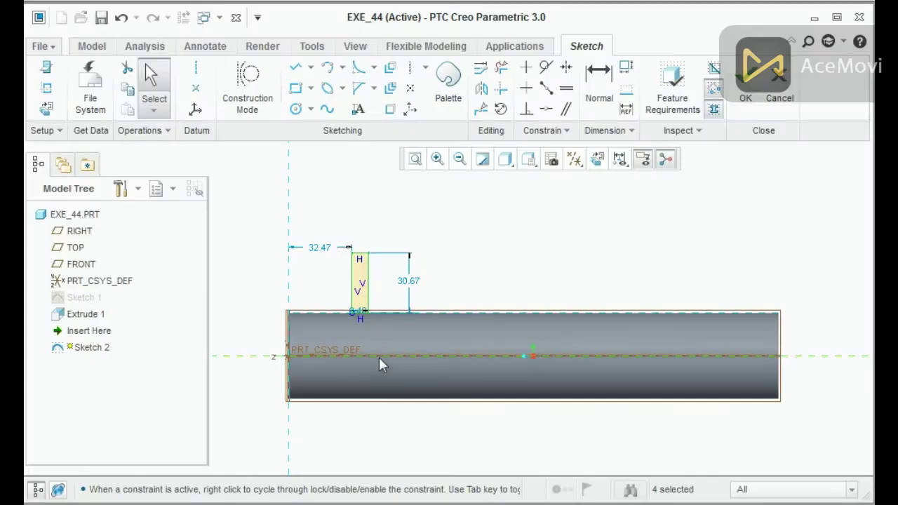
{"action": "left_click", "coordinate": [599, 80]}
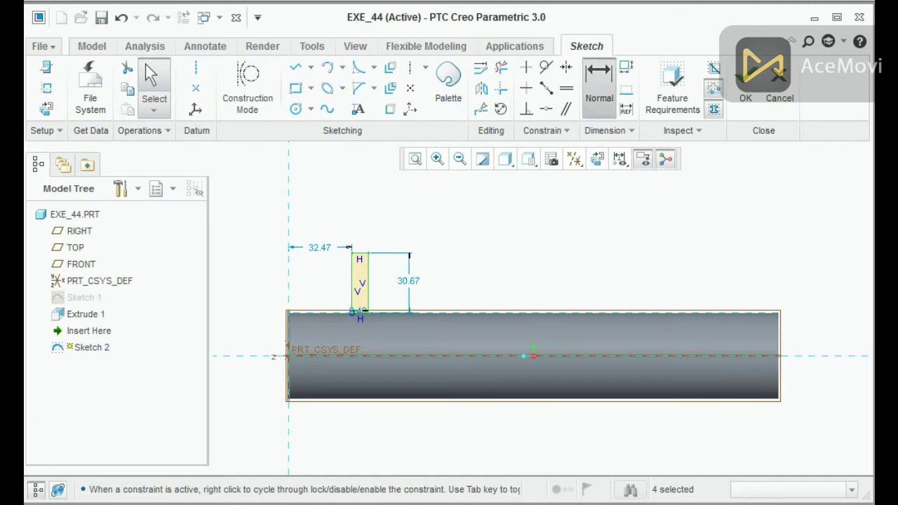
{"action": "left_click", "coordinate": [371, 358]}
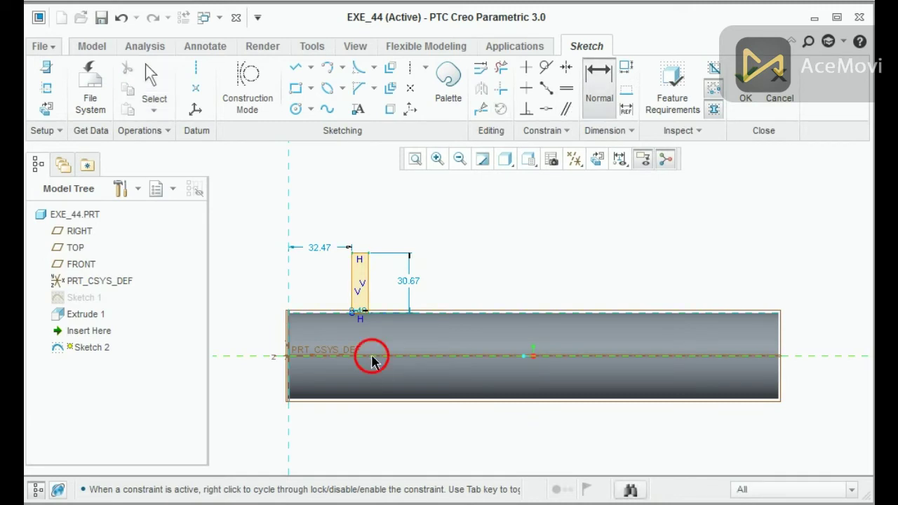
{"action": "left_click", "coordinate": [361, 256]}
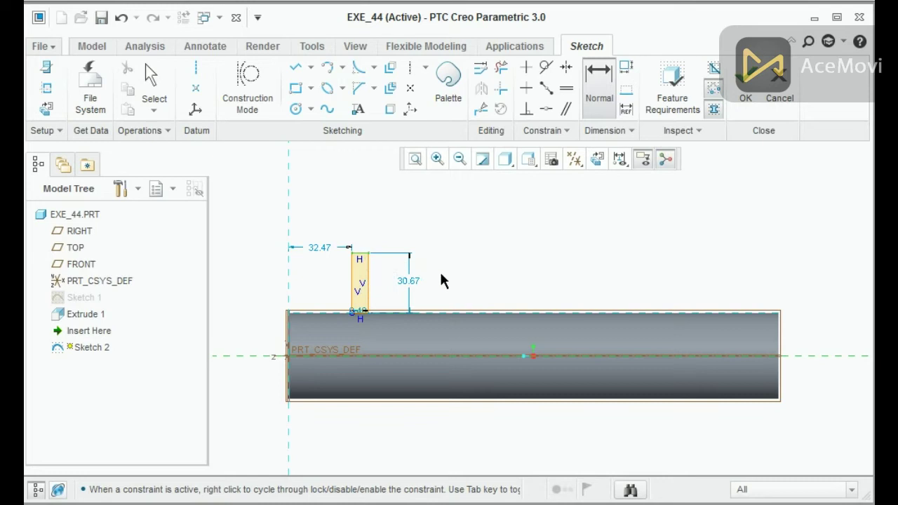
{"action": "middle_click", "coordinate": [445, 285]}
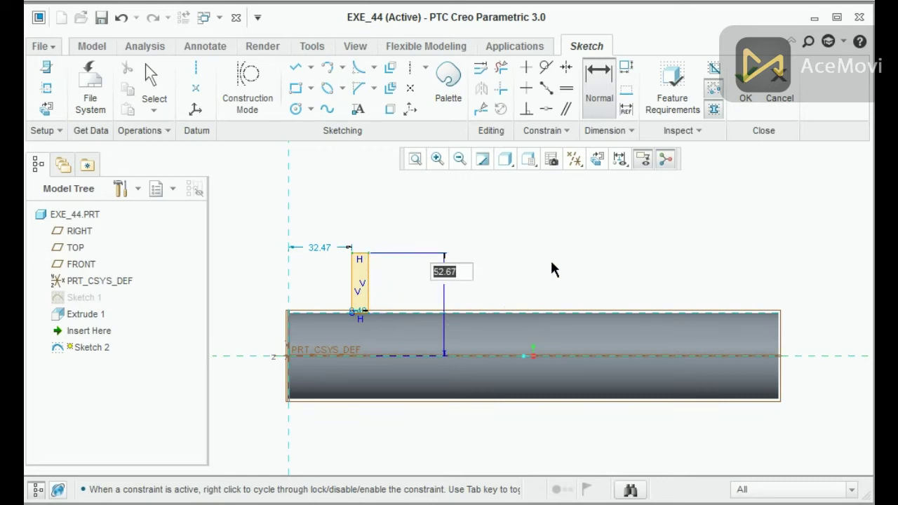
{"action": "type", "text": "98/2"}
{"action": "key", "text": "Return"}
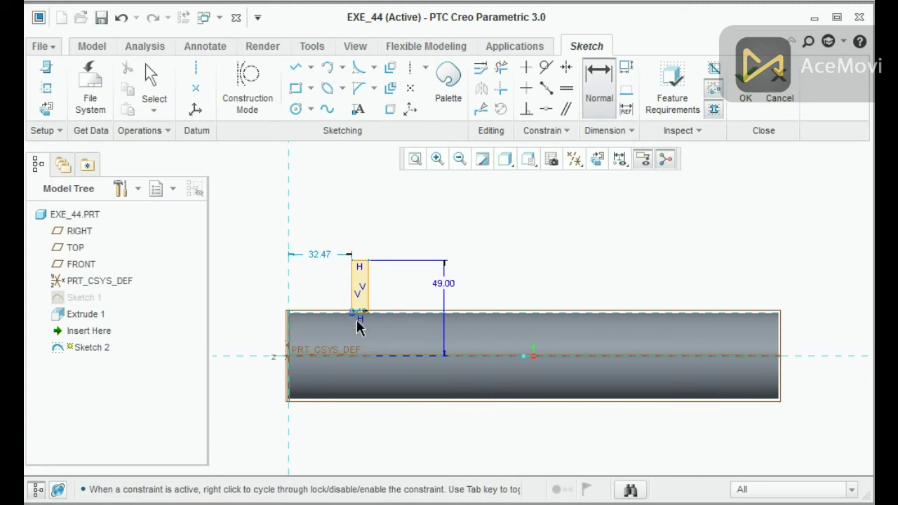
{"action": "middle_click", "coordinate": [401, 299]}
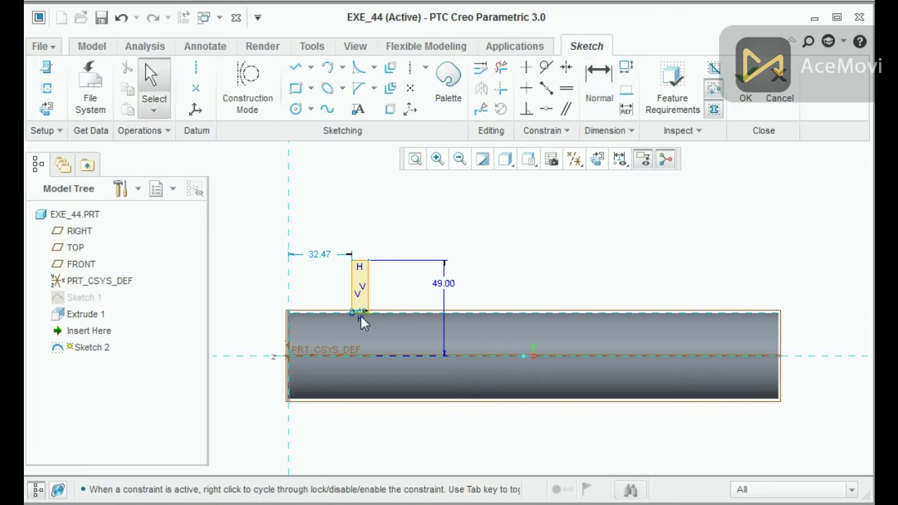
Set the narrow rectangle's width to 6 mm, matching the flight thickness in the reference drawing, and finish the sketch.
{"action": "mouse_move", "coordinate": [360, 318]}
{"action": "left_mouse_down"}
{"action": "mouse_move", "coordinate": [367, 207]}
{"action": "mouse_move", "coordinate": [363, 260]}
{"action": "mouse_move", "coordinate": [435, 236]}
{"action": "left_mouse_up"}
{"action": "scroll", "coordinate": [366, 214], "scroll_direction": "up", "scroll_amount": 3}
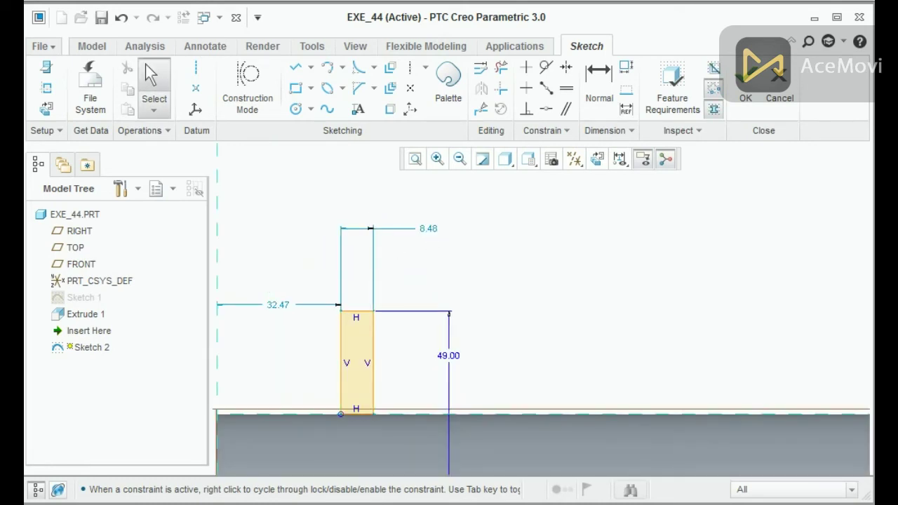
{"action": "key", "text": "alt+Tab"}
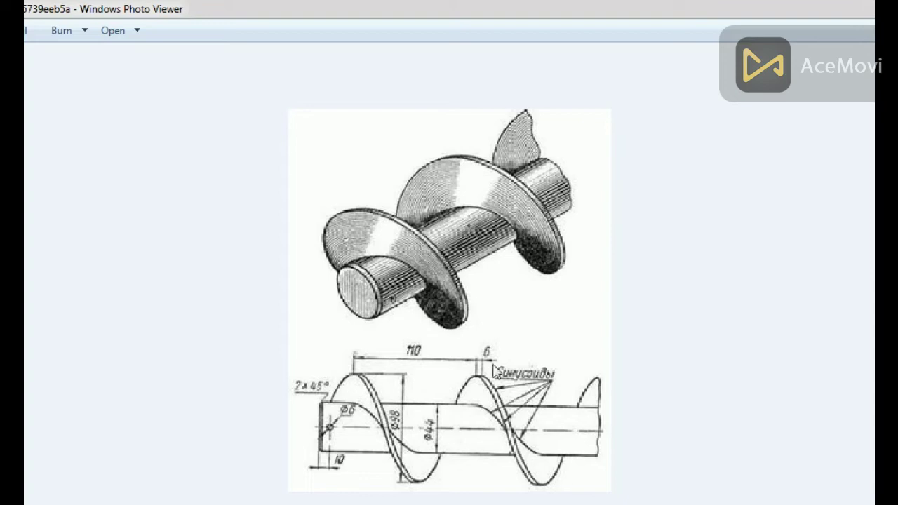
{"action": "key", "text": "alt+Tab"}
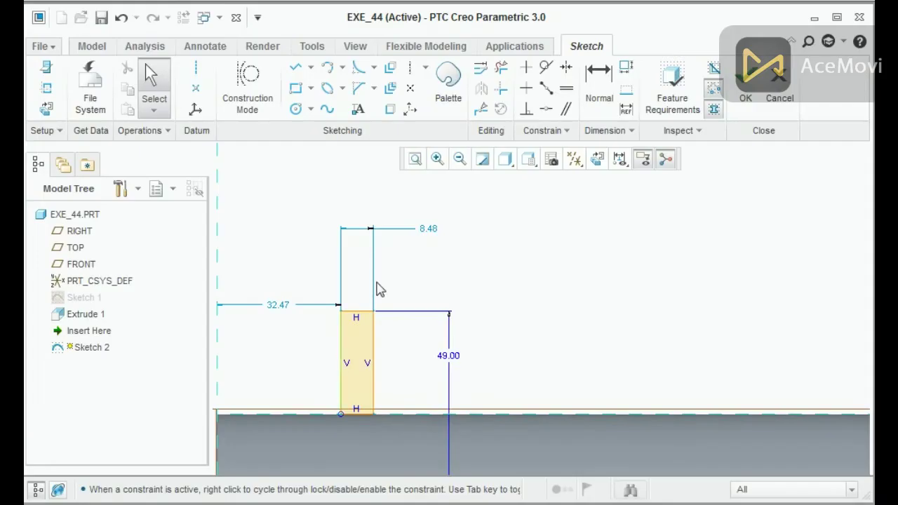
{"action": "double_click", "coordinate": [425, 230]}
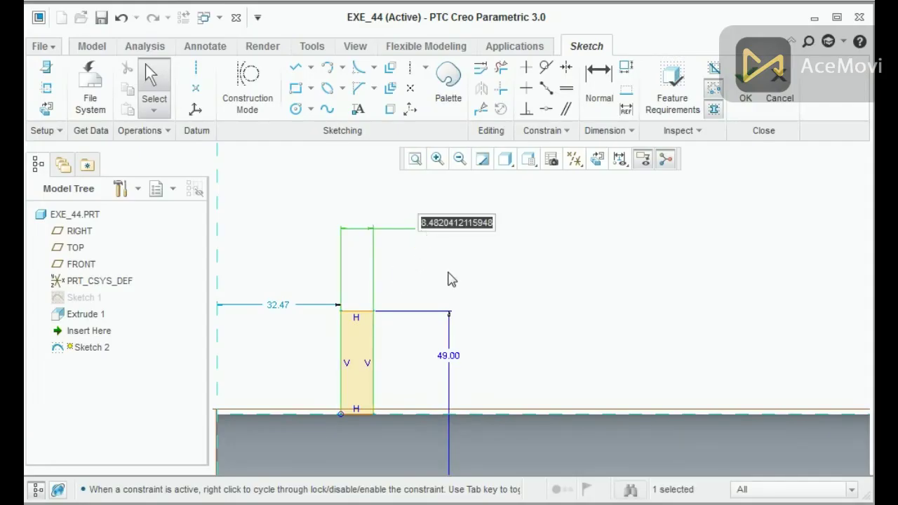
{"action": "type", "text": "6"}
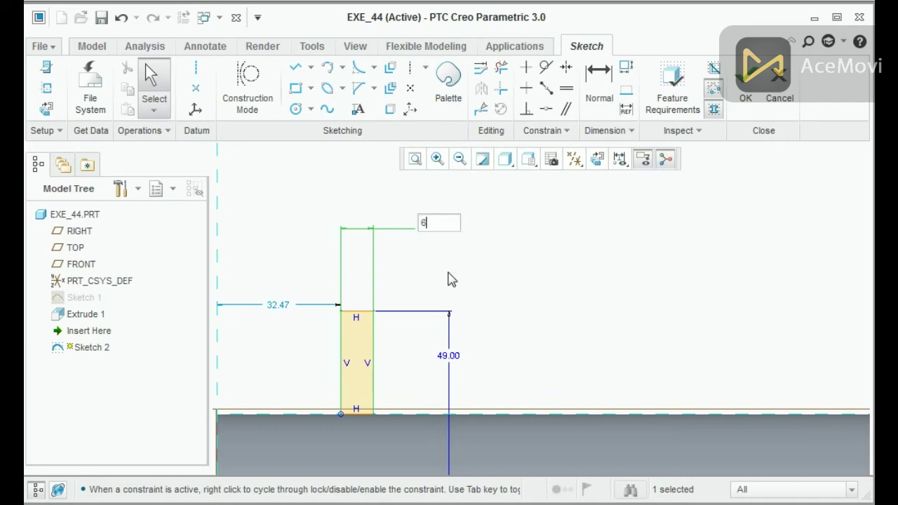
{"action": "key", "text": "Return"}
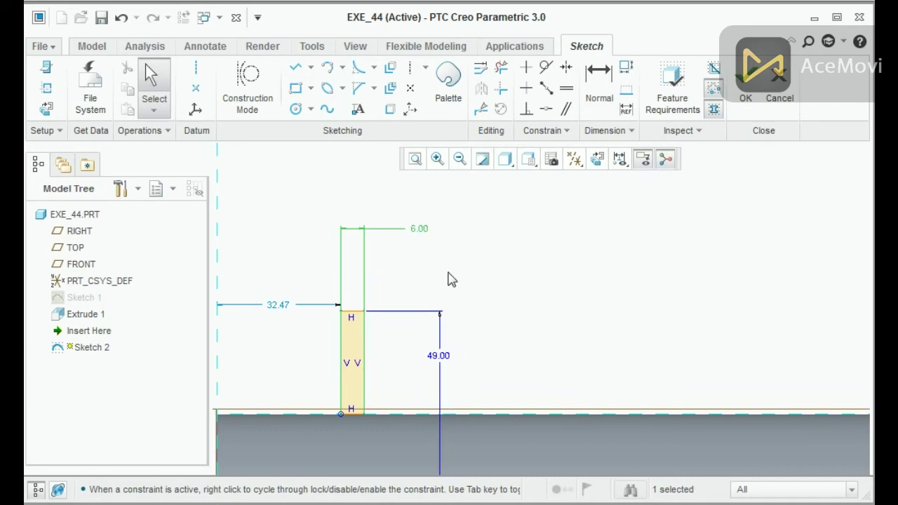
{"action": "scroll", "coordinate": [456, 298], "scroll_direction": "down", "scroll_amount": 4}
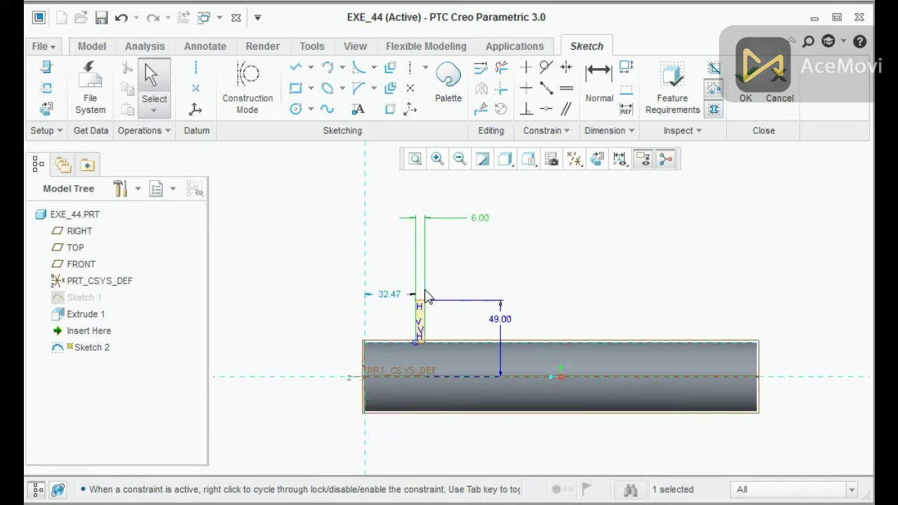
{"action": "left_click", "coordinate": [745, 83]}
{"action": "scroll", "coordinate": [290, 369], "scroll_direction": "down", "scroll_amount": 2}
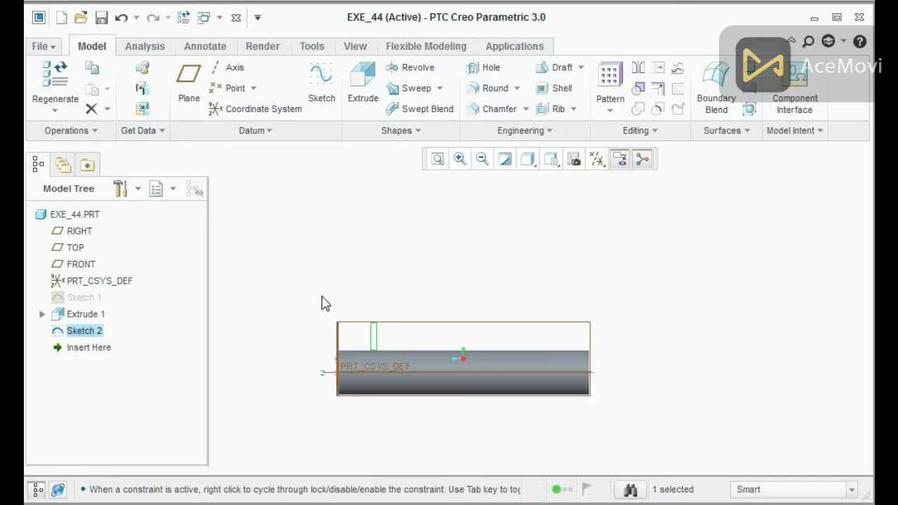
Reopen Sketch 3 for editing and orient the view parallel to its sketching plane.
{"action": "right_click", "coordinate": [81, 347]}
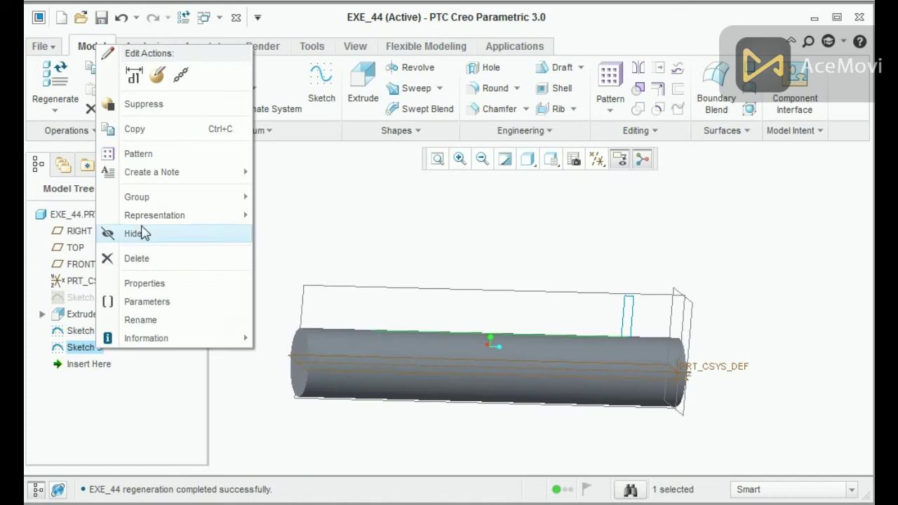
{"action": "left_click", "coordinate": [159, 75]}
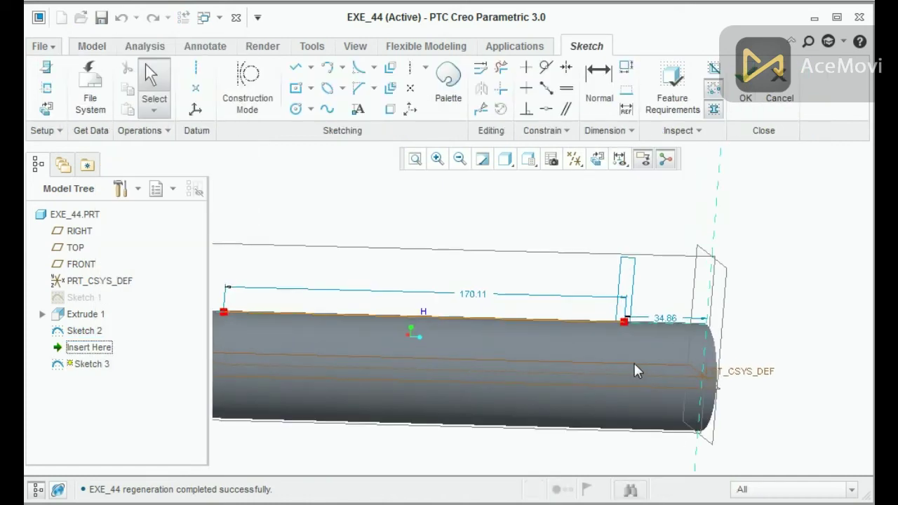
{"action": "scroll", "coordinate": [633, 371], "scroll_direction": "down", "scroll_amount": 2}
{"action": "left_click", "coordinate": [597, 159]}
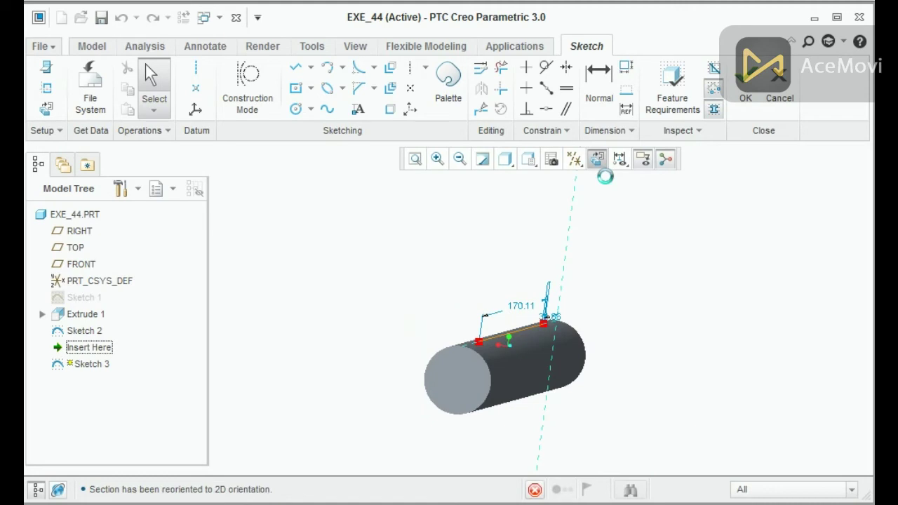
Add the shaft's lower silhouette edge and its horizontal mid-line as sketch references.
{"action": "left_click", "coordinate": [46, 88]}
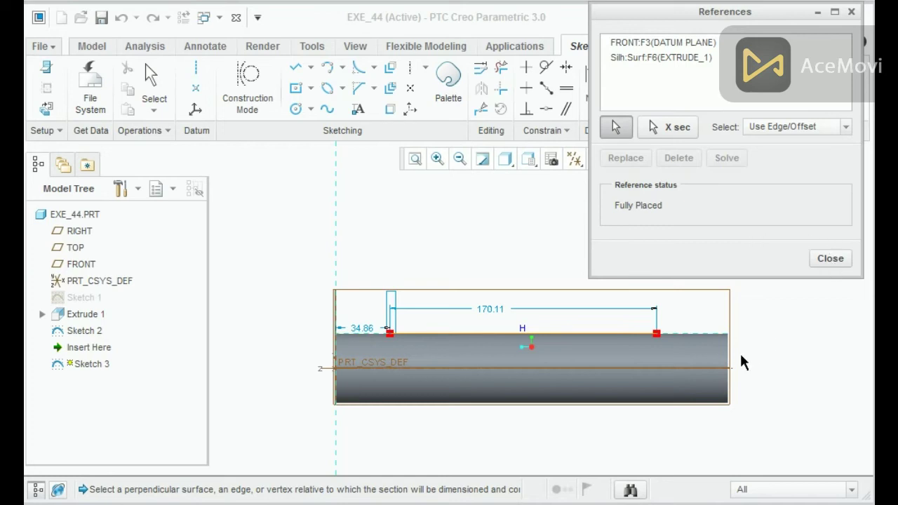
{"action": "left_click", "coordinate": [700, 402]}
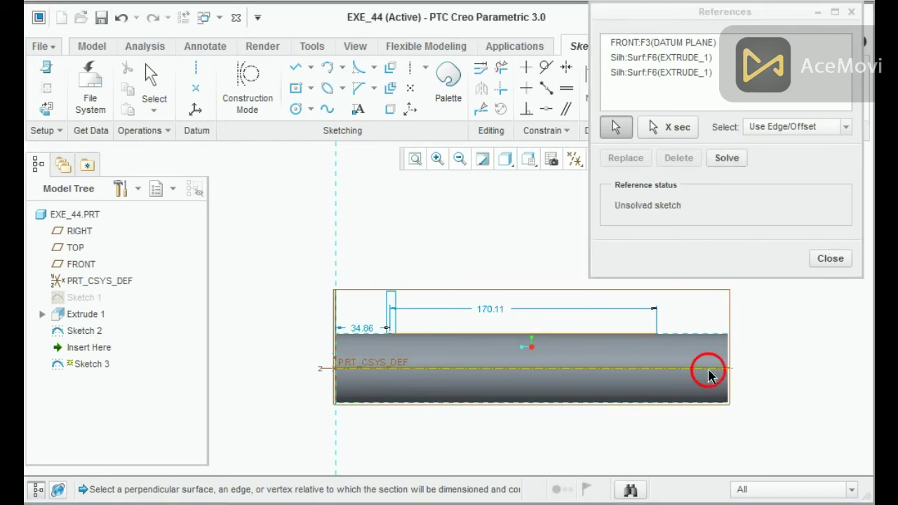
{"action": "left_click", "coordinate": [708, 370]}
{"action": "left_click", "coordinate": [830, 258]}
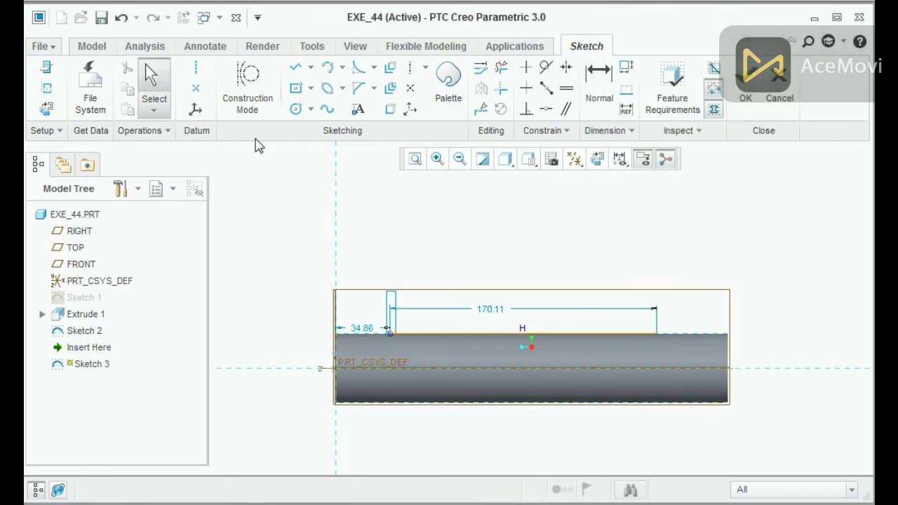
Draw a datum centerline along the shaft's axis and finish the sketch.
{"action": "left_click", "coordinate": [196, 67]}
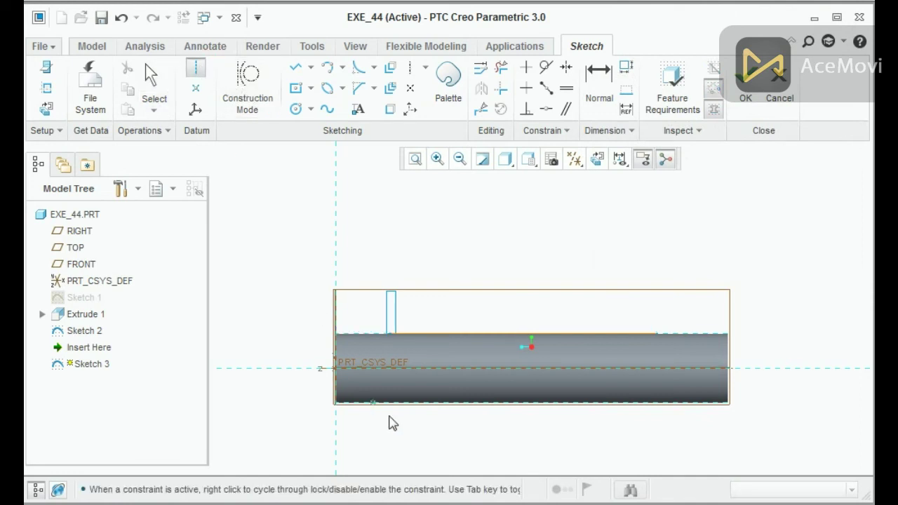
{"action": "left_click", "coordinate": [420, 368]}
{"action": "left_click", "coordinate": [574, 372]}
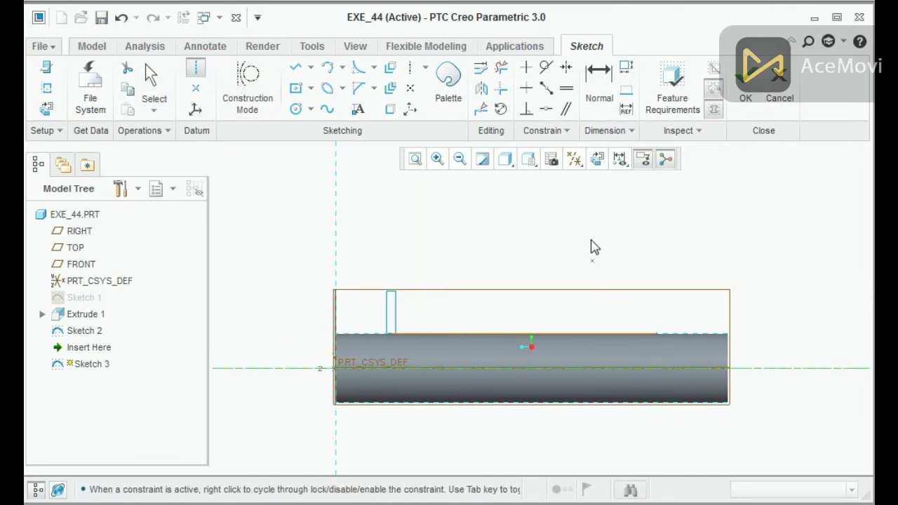
{"action": "middle_click", "coordinate": [589, 242]}
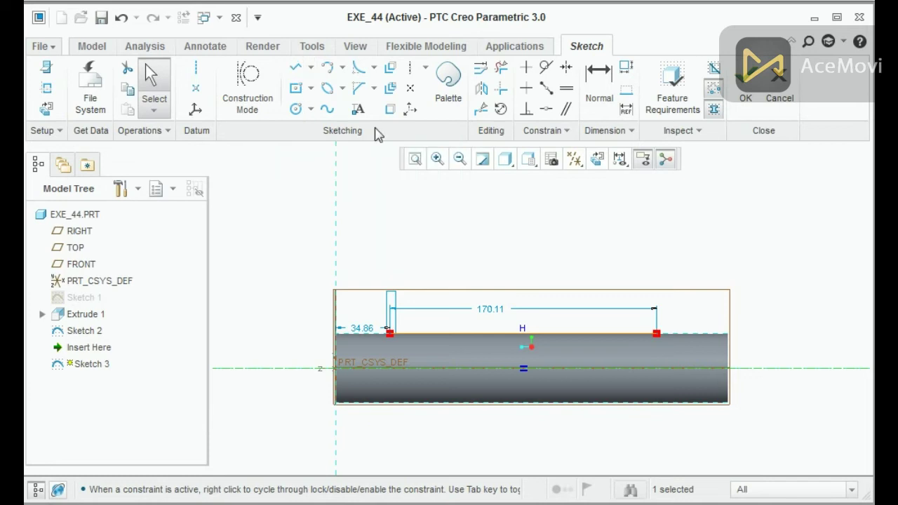
{"action": "left_click", "coordinate": [745, 102]}
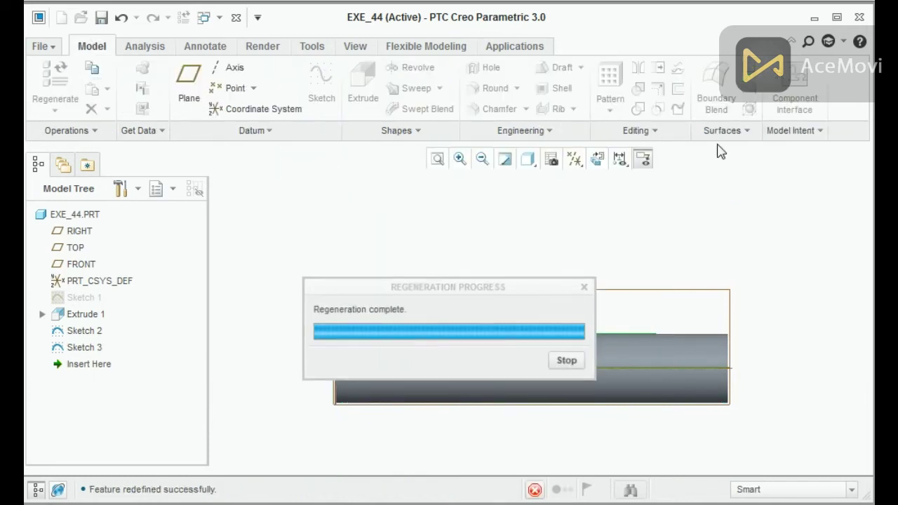
Start a solid Helical Sweep using Sketch 3 as the helix profile and open its section sketch parallel to the screen.
{"action": "left_click", "coordinate": [439, 88]}
{"action": "left_click", "coordinate": [430, 126]}
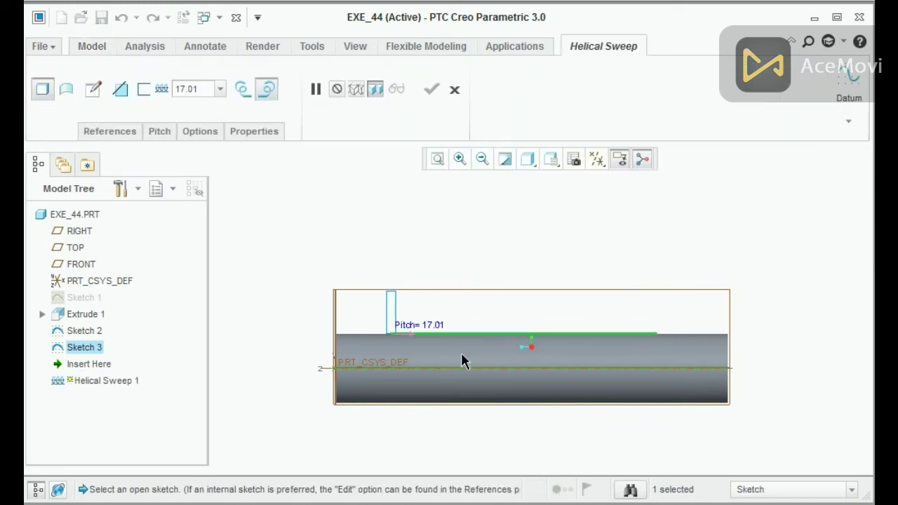
{"action": "left_click", "coordinate": [93, 89]}
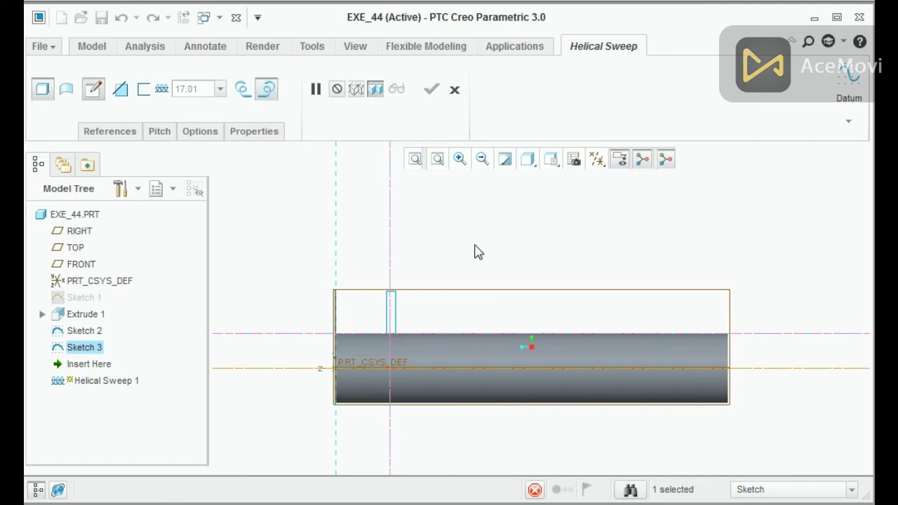
{"action": "left_click", "coordinate": [597, 159]}
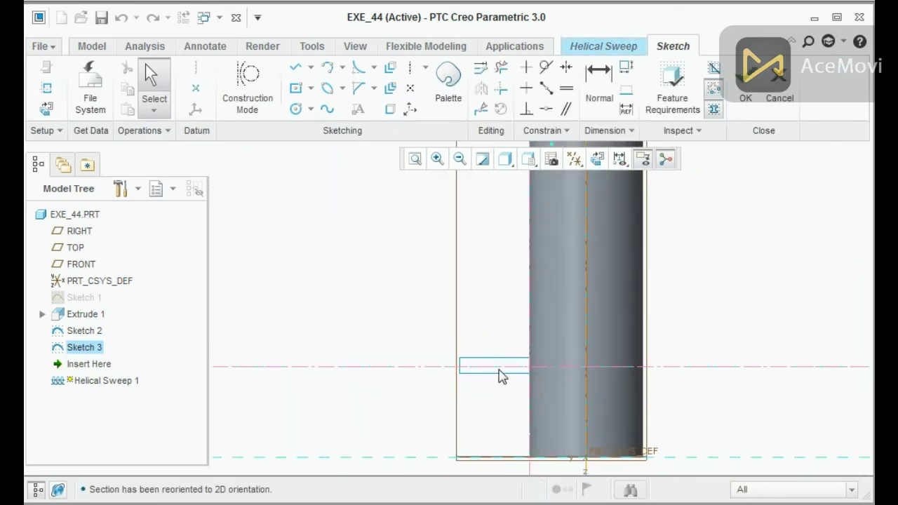
Sketch a center rectangle about 65 mm by 15 mm, centered where the shaft's silhouette edge meets the horizontal mid-line reference.
{"action": "scroll", "coordinate": [499, 391], "scroll_direction": "down", "scroll_amount": 4}
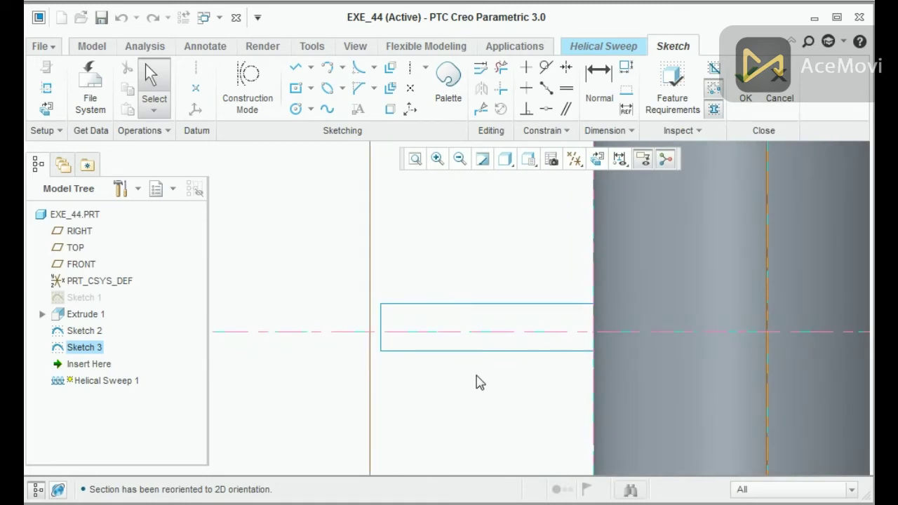
{"action": "scroll", "coordinate": [645, 353], "scroll_direction": "down", "scroll_amount": 3}
{"action": "scroll", "coordinate": [530, 353], "scroll_direction": "up", "scroll_amount": 3}
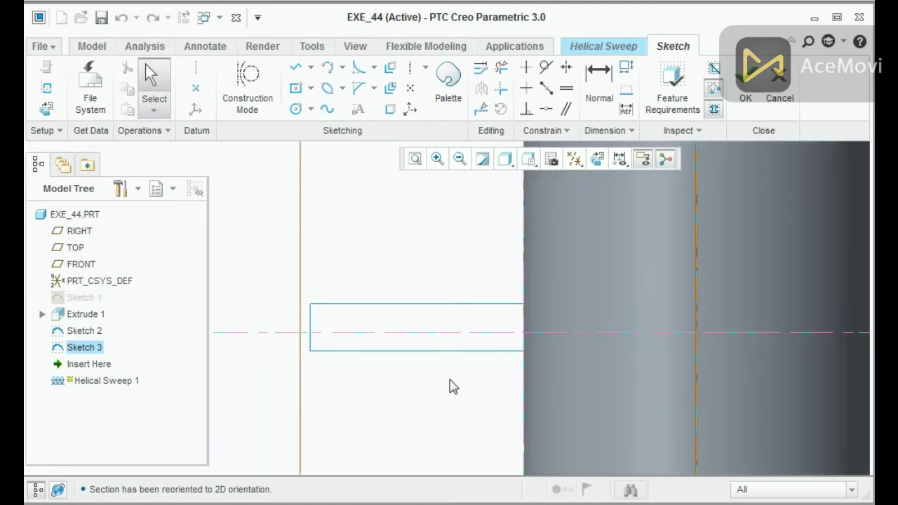
{"action": "scroll", "coordinate": [452, 386], "scroll_direction": "up", "scroll_amount": 2}
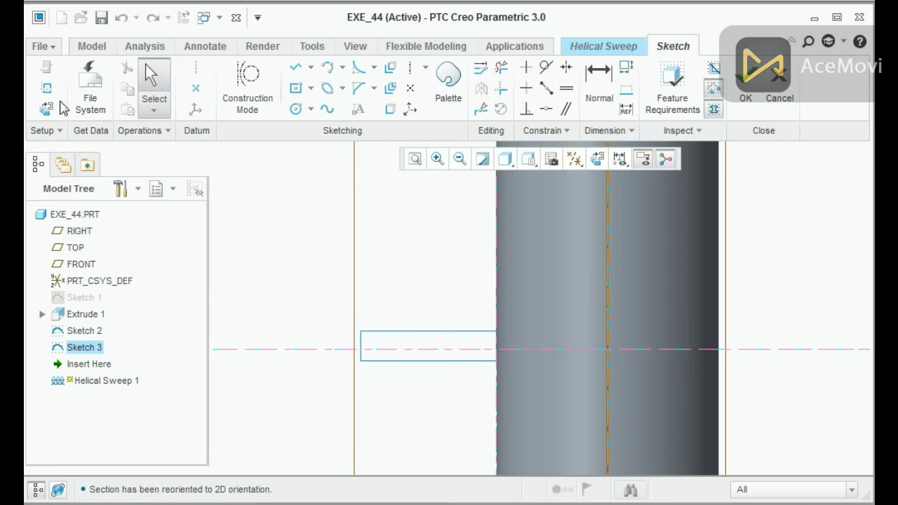
{"action": "left_click", "coordinate": [309, 90]}
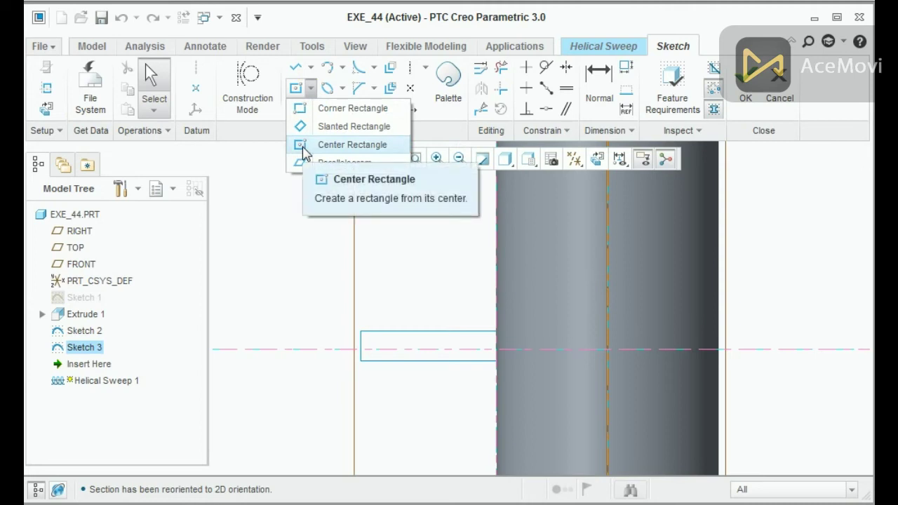
{"action": "left_click", "coordinate": [296, 68]}
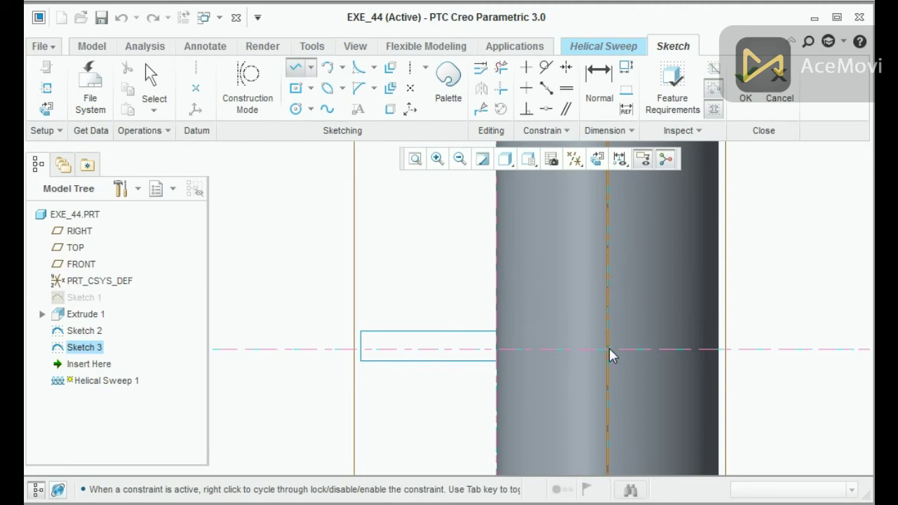
{"action": "left_click", "coordinate": [309, 93]}
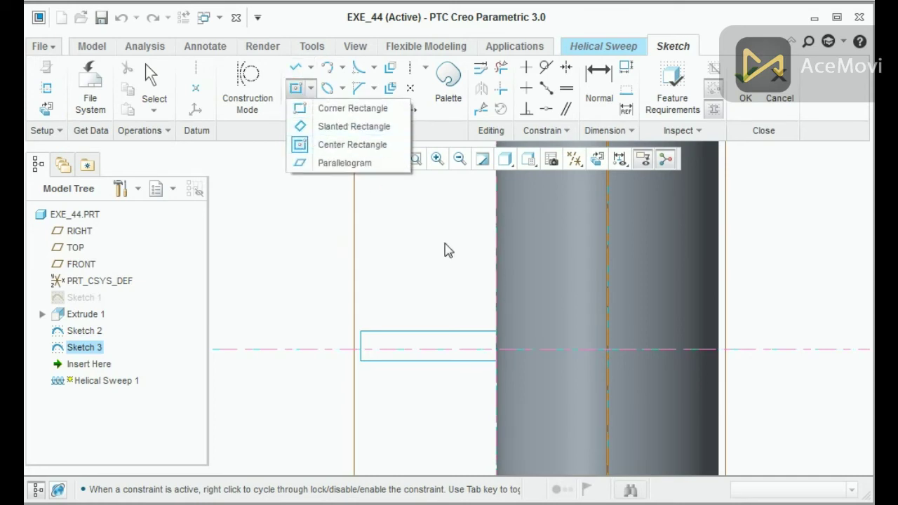
{"action": "left_click", "coordinate": [607, 349]}
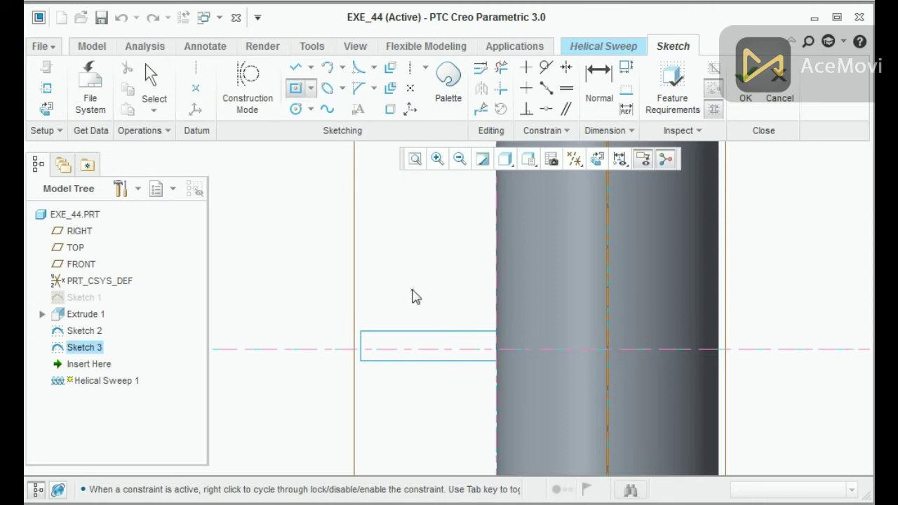
{"action": "scroll", "coordinate": [411, 297], "scroll_direction": "down", "scroll_amount": 3}
{"action": "mouse_move", "coordinate": [411, 296]}
{"action": "middle_mouse_down"}
{"action": "mouse_move", "coordinate": [397, 279]}
{"action": "mouse_move", "coordinate": [381, 277]}
{"action": "mouse_move", "coordinate": [423, 287]}
{"action": "mouse_move", "coordinate": [387, 291]}
{"action": "mouse_move", "coordinate": [409, 295]}
{"action": "mouse_move", "coordinate": [411, 304]}
{"action": "middle_mouse_up"}
{"action": "left_click", "coordinate": [462, 318]}
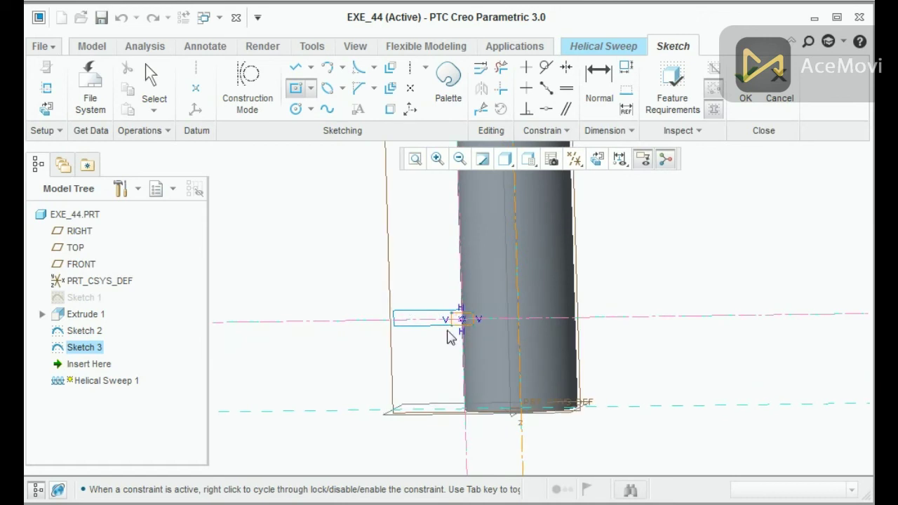
{"action": "left_click", "coordinate": [379, 340]}
{"action": "middle_click", "coordinate": [435, 255]}
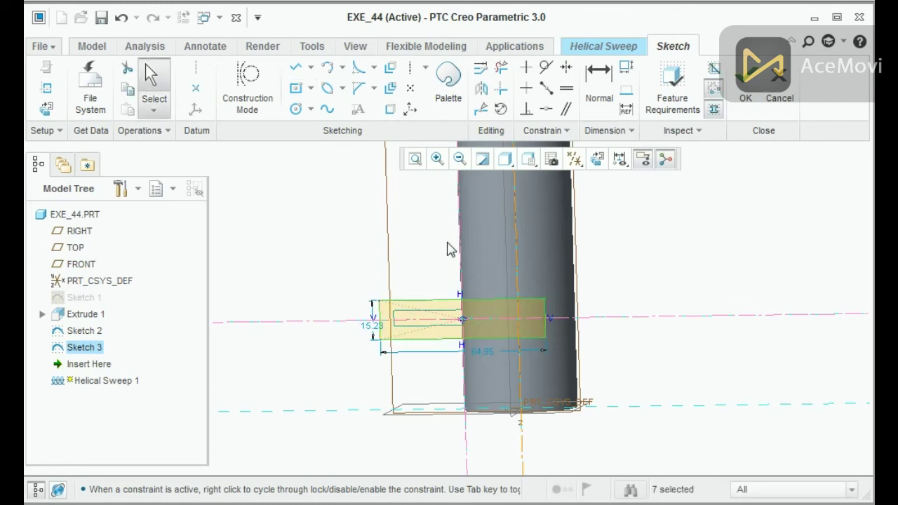
Set the rectangle's height to 6 mm and narrow it to about 53.6 mm, bringing its outer end to the existing profile's outer edge.
{"action": "left_click", "coordinate": [597, 160]}
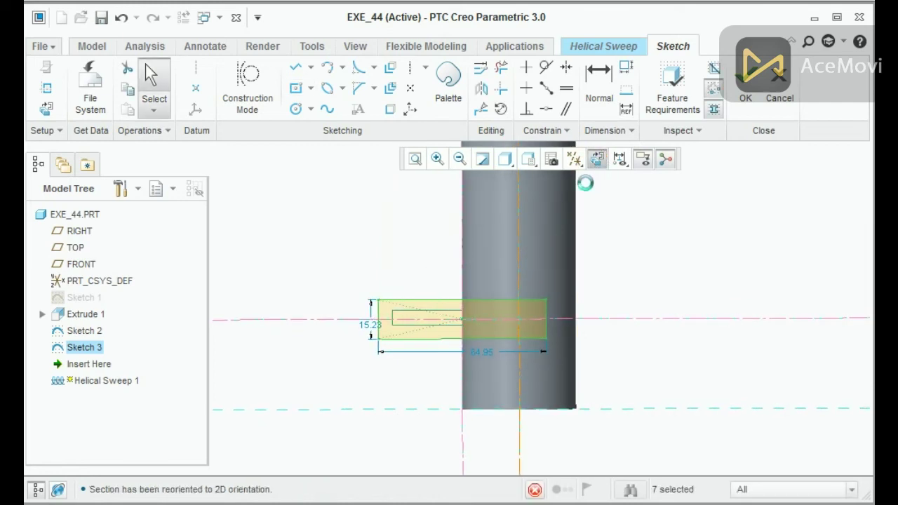
{"action": "scroll", "coordinate": [412, 338], "scroll_direction": "down", "scroll_amount": 4}
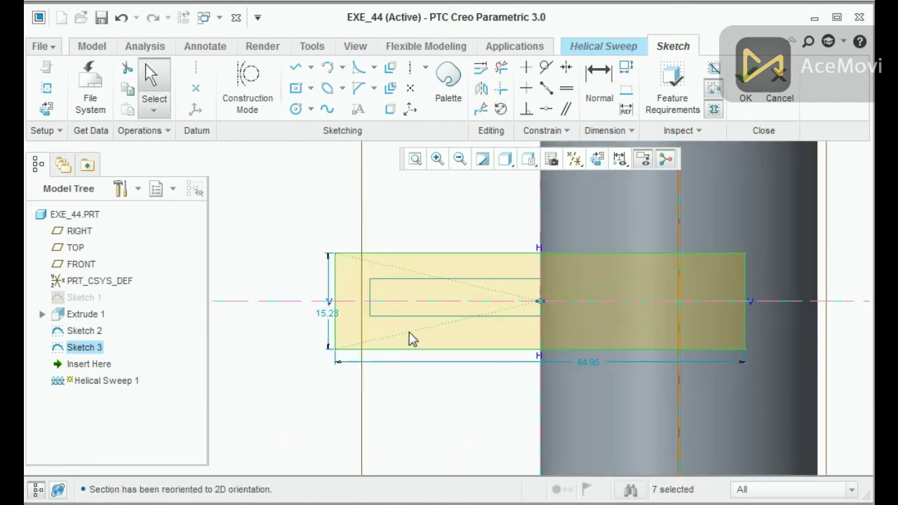
{"action": "double_click", "coordinate": [327, 314]}
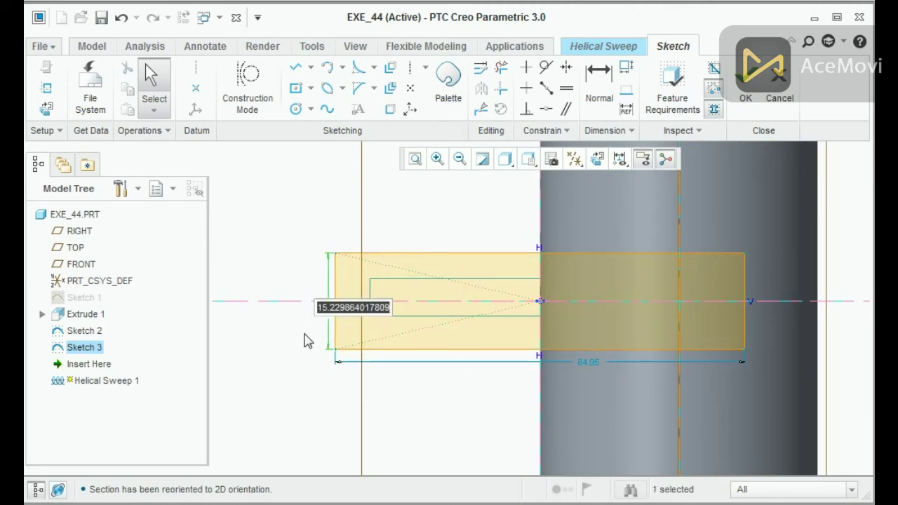
{"action": "type", "text": "6"}
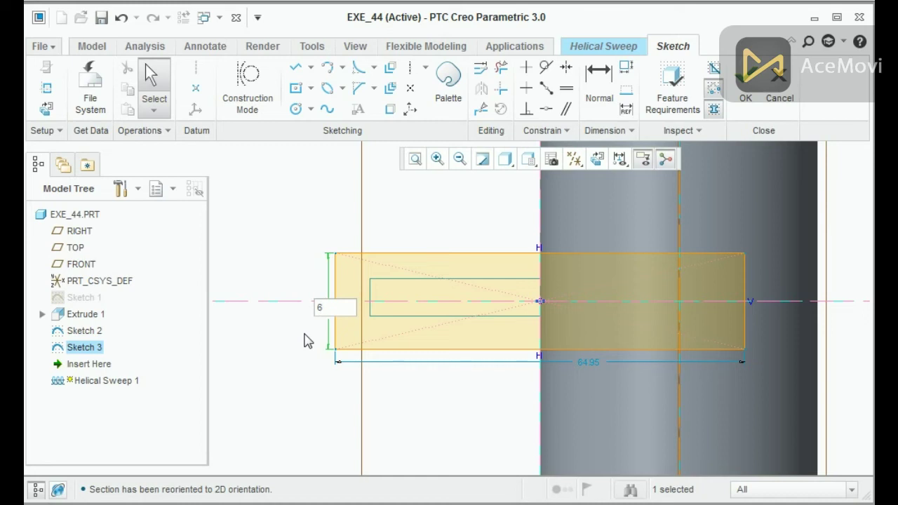
{"action": "key", "text": "Return"}
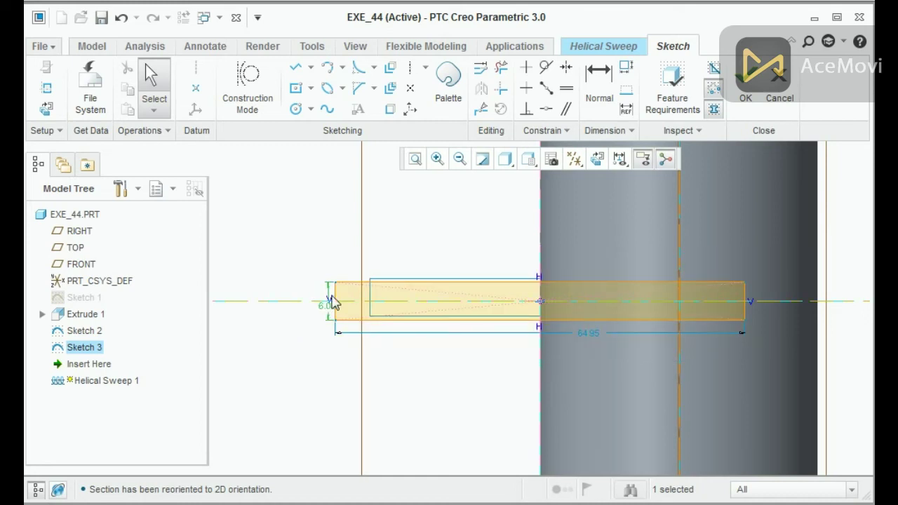
{"action": "left_click_drag", "start_coordinate": [333, 291], "coordinate": [374, 296]}
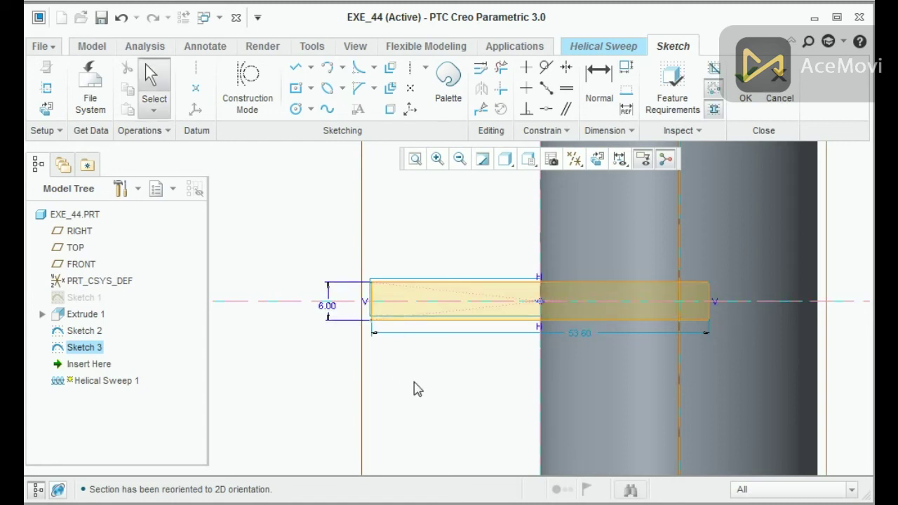
Draw a vertical line along the shaft's silhouette edge between the rectangle's two horizontal sides.
{"action": "scroll", "coordinate": [749, 327], "scroll_direction": "up", "scroll_amount": 2}
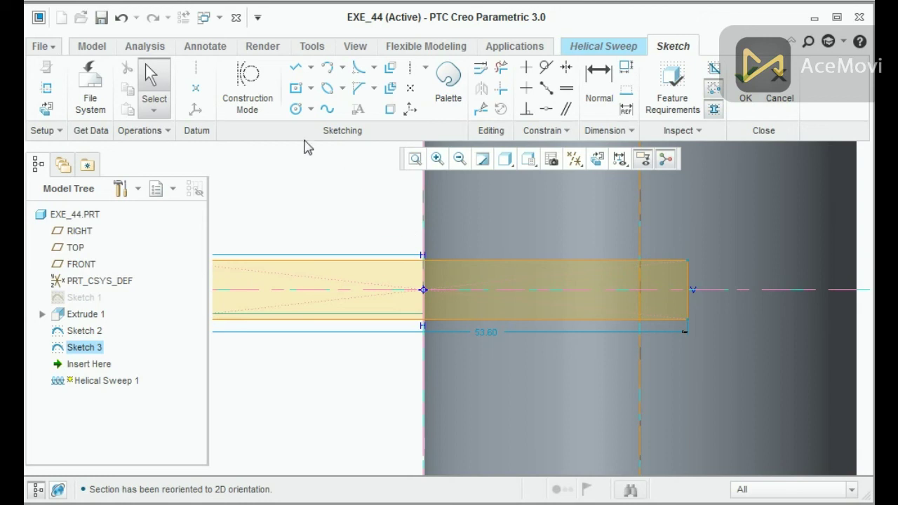
{"action": "left_click", "coordinate": [295, 67]}
{"action": "left_click", "coordinate": [423, 261]}
{"action": "left_click", "coordinate": [424, 320]}
{"action": "scroll", "coordinate": [411, 348], "scroll_direction": "up", "scroll_amount": 1}
{"action": "middle_click", "coordinate": [411, 349]}
{"action": "middle_click", "coordinate": [411, 349]}
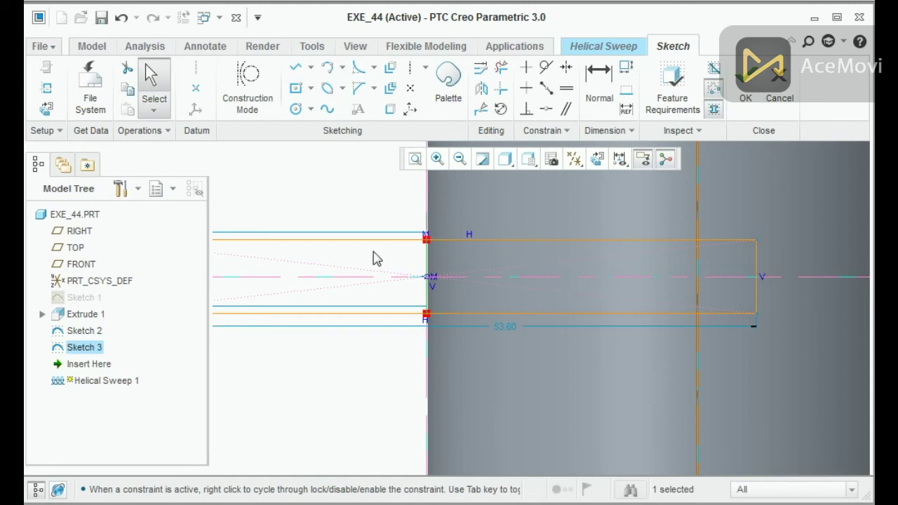
Trim away the part of the rectangle that lies inside the shaft and finish the section sketch.
{"action": "left_click", "coordinate": [501, 67]}
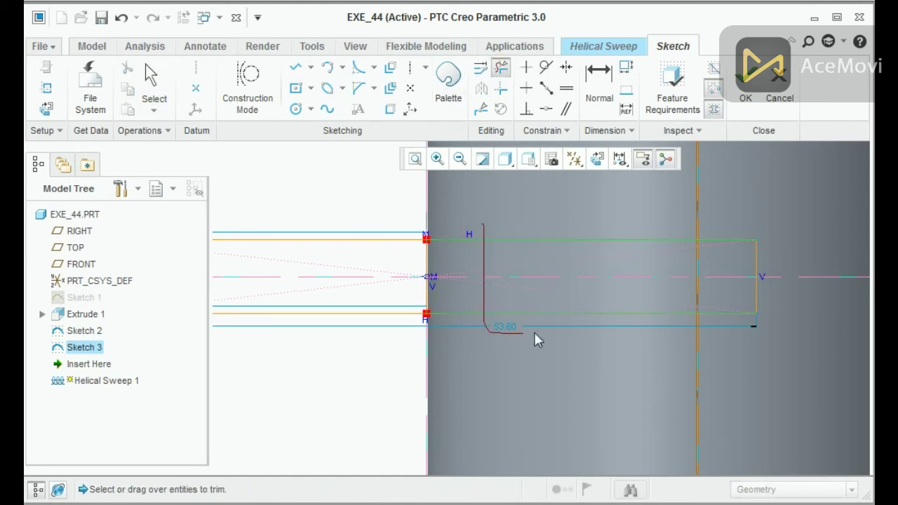
{"action": "left_click_drag", "start_coordinate": [534, 340], "coordinate": [537, 341]}
{"action": "left_click", "coordinate": [757, 266]}
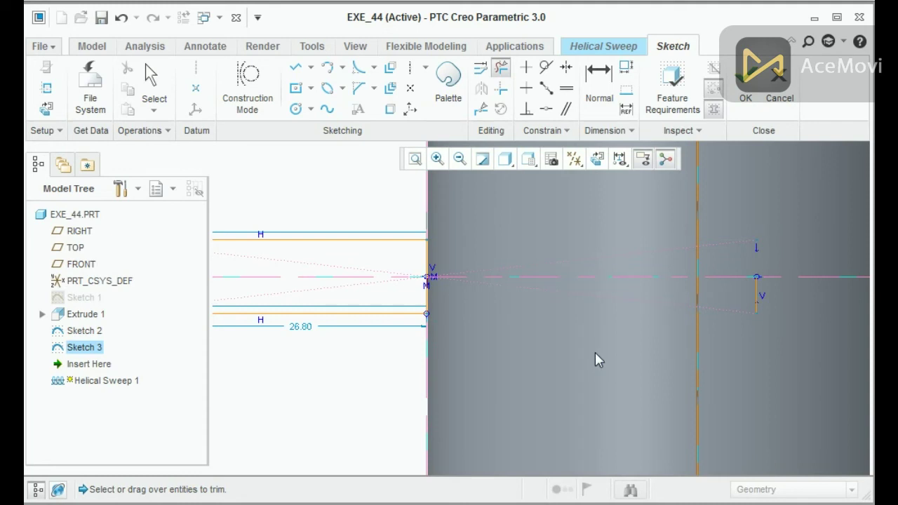
{"action": "left_click", "coordinate": [757, 300]}
{"action": "scroll", "coordinate": [595, 363], "scroll_direction": "down", "scroll_amount": 3}
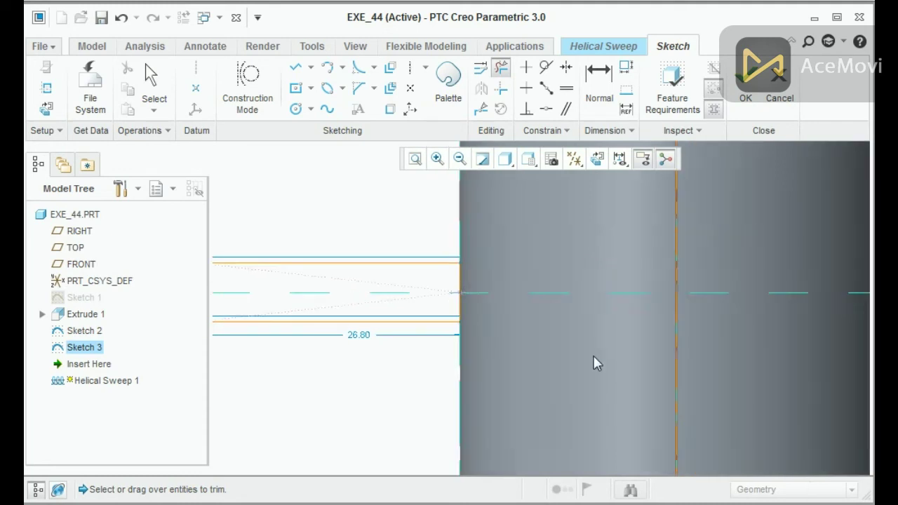
{"action": "middle_click", "coordinate": [530, 234]}
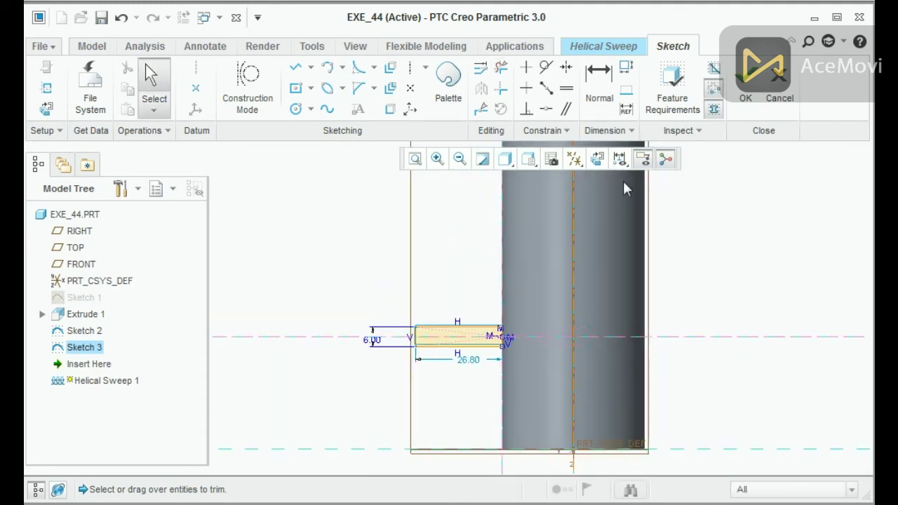
{"action": "left_click", "coordinate": [746, 95]}
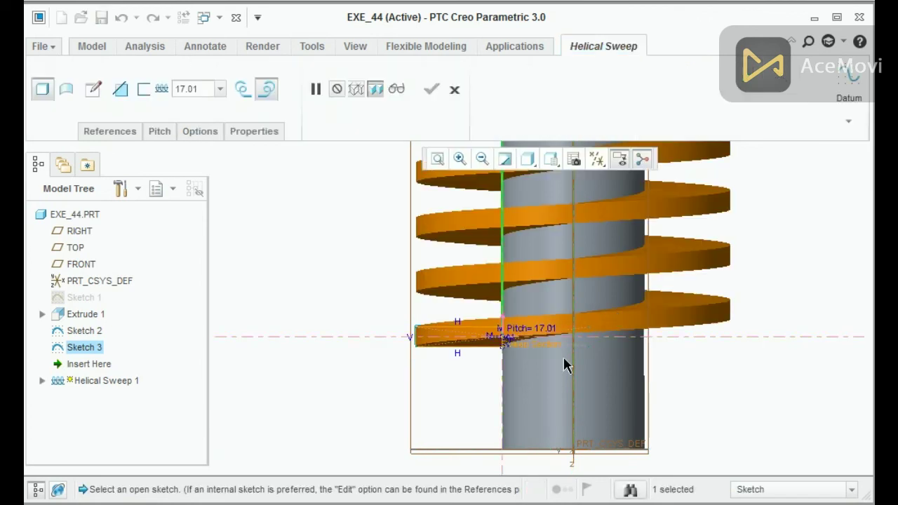
Set the Helical Sweep's pitch to 100 mm.
{"action": "scroll", "coordinate": [567, 365], "scroll_direction": "down", "scroll_amount": 3}
{"action": "middle_click_drag", "start_coordinate": [544, 361], "coordinate": [531, 412]}
{"action": "scroll", "coordinate": [531, 411], "scroll_direction": "down", "scroll_amount": 2}
{"action": "scroll", "coordinate": [575, 315], "scroll_direction": "up", "scroll_amount": 4}
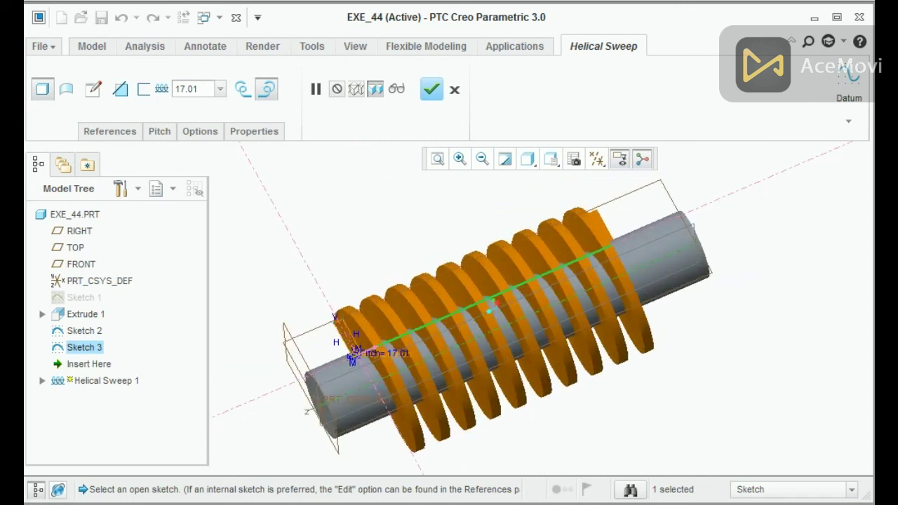
{"action": "left_click", "coordinate": [220, 89]}
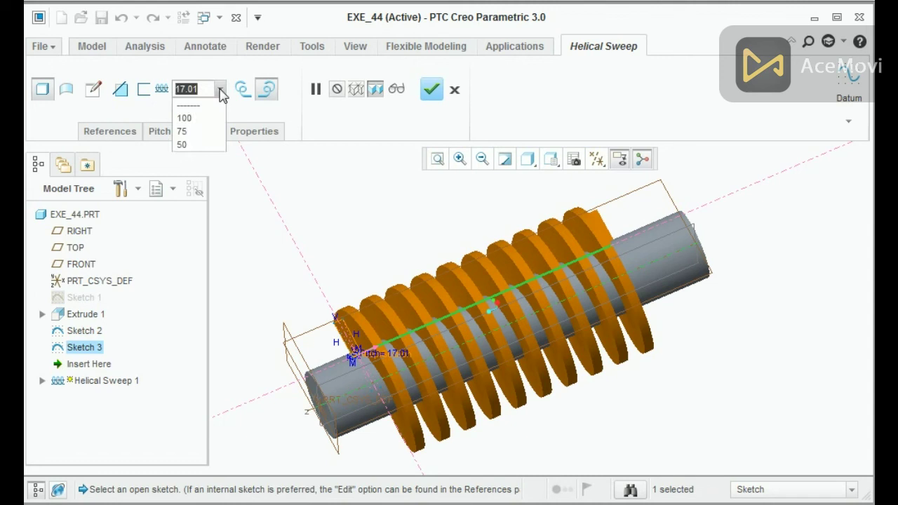
{"action": "left_click", "coordinate": [181, 118]}
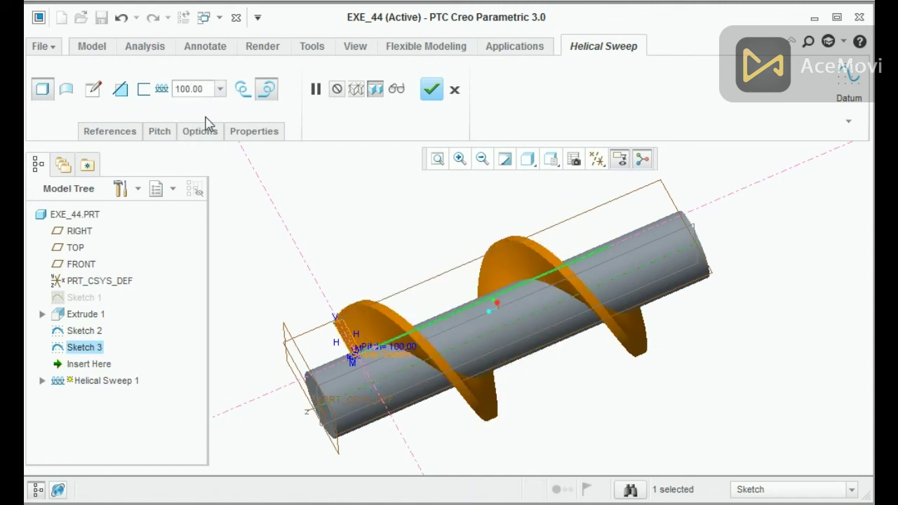
Check the pitch on the reference drawing, set the Helical Sweep's start-point pitch to 110 mm and complete the feature.
{"action": "left_click", "coordinate": [159, 131]}
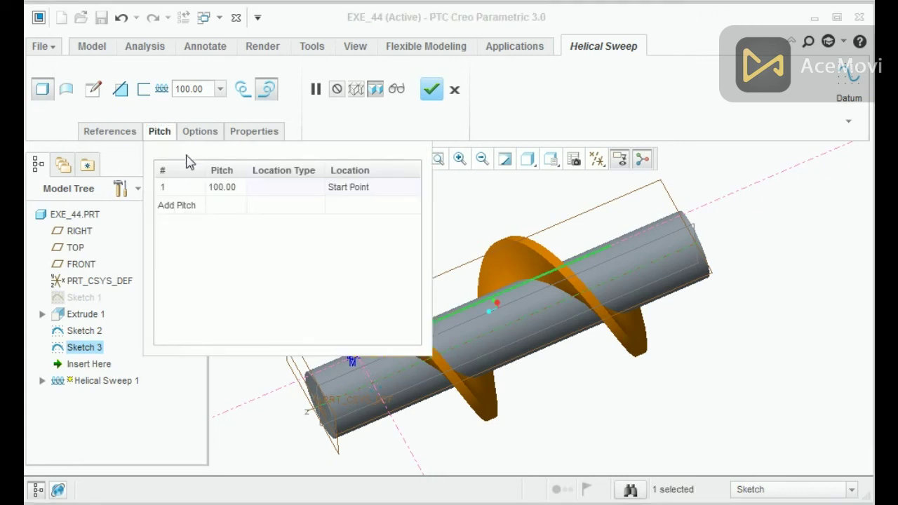
{"action": "left_click", "coordinate": [242, 188]}
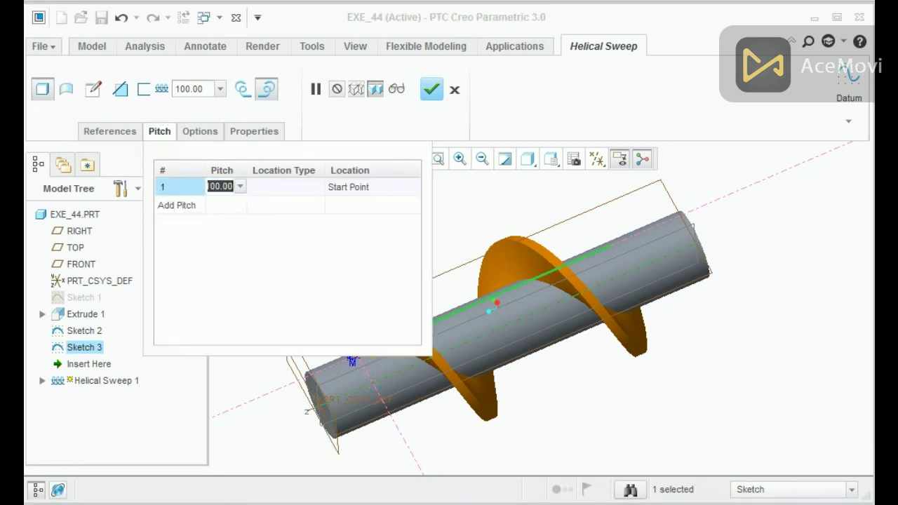
{"action": "key", "text": "alt+Tab"}
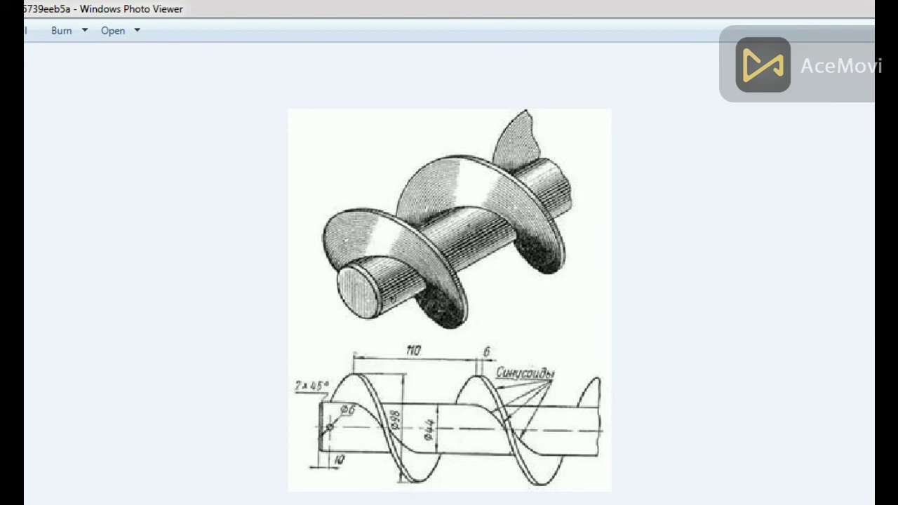
{"action": "key", "text": "alt+Tab"}
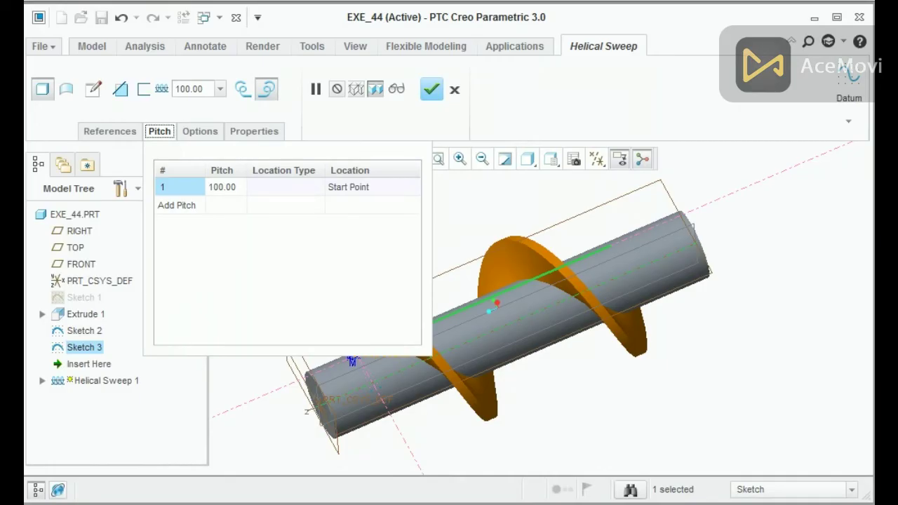
{"action": "left_click", "coordinate": [219, 190]}
{"action": "left_click", "coordinate": [220, 187]}
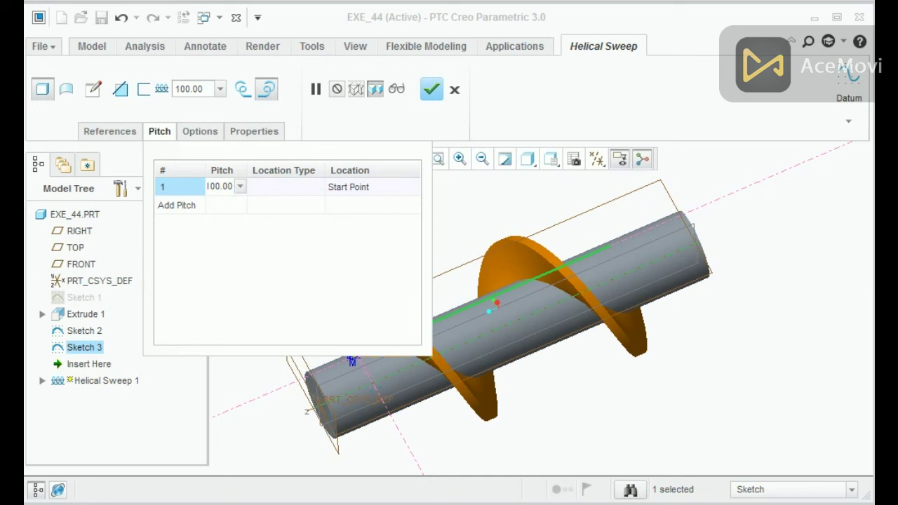
{"action": "key", "text": "BackSpace"}
{"action": "type", "text": "11"}
{"action": "key", "text": "Return"}
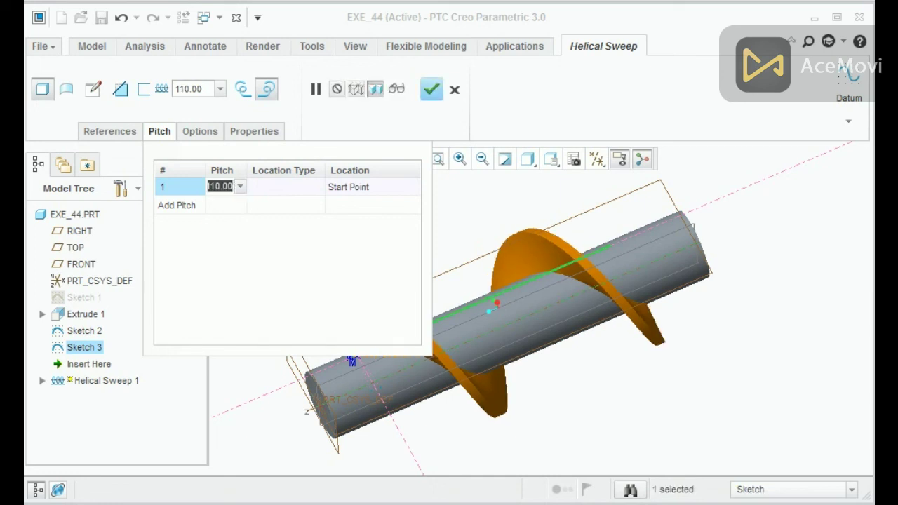
{"action": "left_click", "coordinate": [431, 95]}
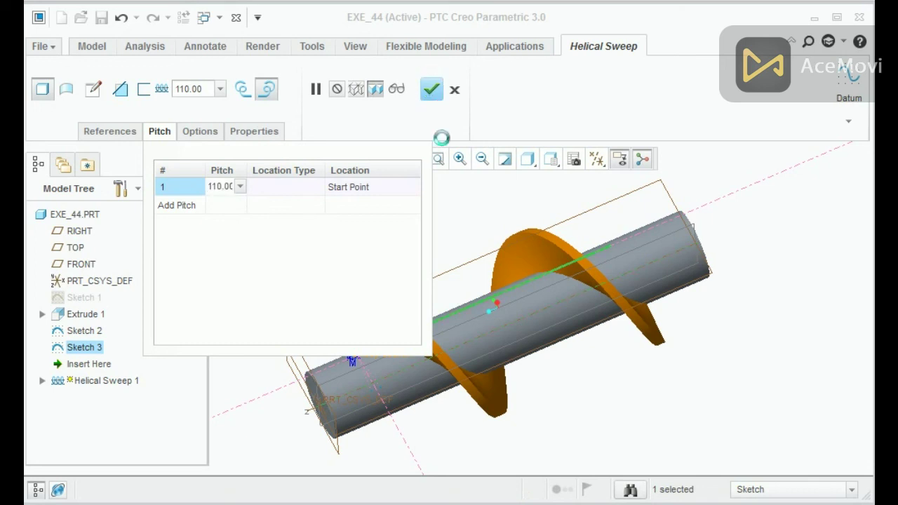
Compare the finished helical flight with the screw in the reference drawing.
{"action": "mouse_move", "coordinate": [475, 324]}
{"action": "middle_mouse_down"}
{"action": "mouse_move", "coordinate": [473, 297]}
{"action": "mouse_move", "coordinate": [484, 304]}
{"action": "middle_mouse_up"}
{"action": "key", "text": "alt+Tab"}
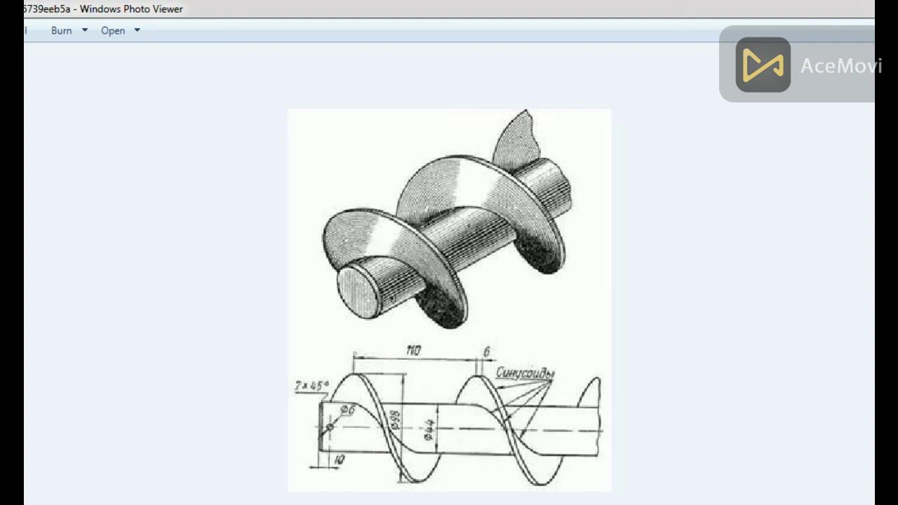
{"action": "key", "text": "alt+Tab"}
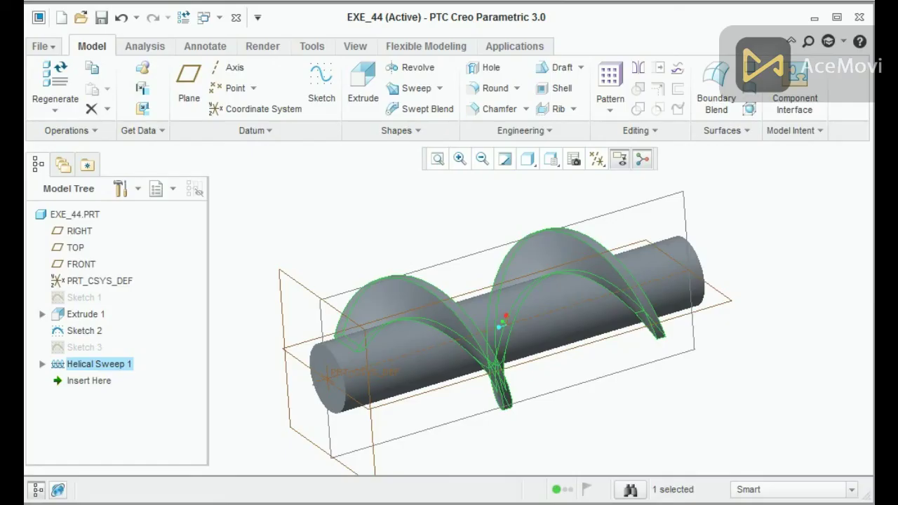
{"action": "mouse_move", "coordinate": [575, 405]}
{"action": "middle_mouse_down"}
{"action": "mouse_move", "coordinate": [551, 407]}
{"action": "mouse_move", "coordinate": [578, 455]}
{"action": "mouse_move", "coordinate": [559, 421]}
{"action": "mouse_move", "coordinate": [538, 414]}
{"action": "mouse_move", "coordinate": [568, 407]}
{"action": "mouse_move", "coordinate": [588, 419]}
{"action": "mouse_move", "coordinate": [587, 430]}
{"action": "mouse_move", "coordinate": [573, 403]}
{"action": "mouse_move", "coordinate": [572, 411]}
{"action": "mouse_move", "coordinate": [543, 387]}
{"action": "middle_mouse_up"}
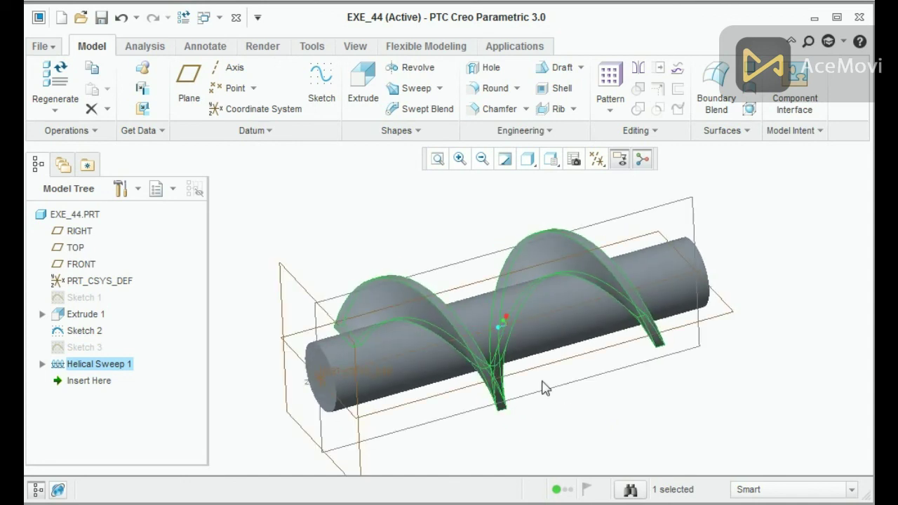